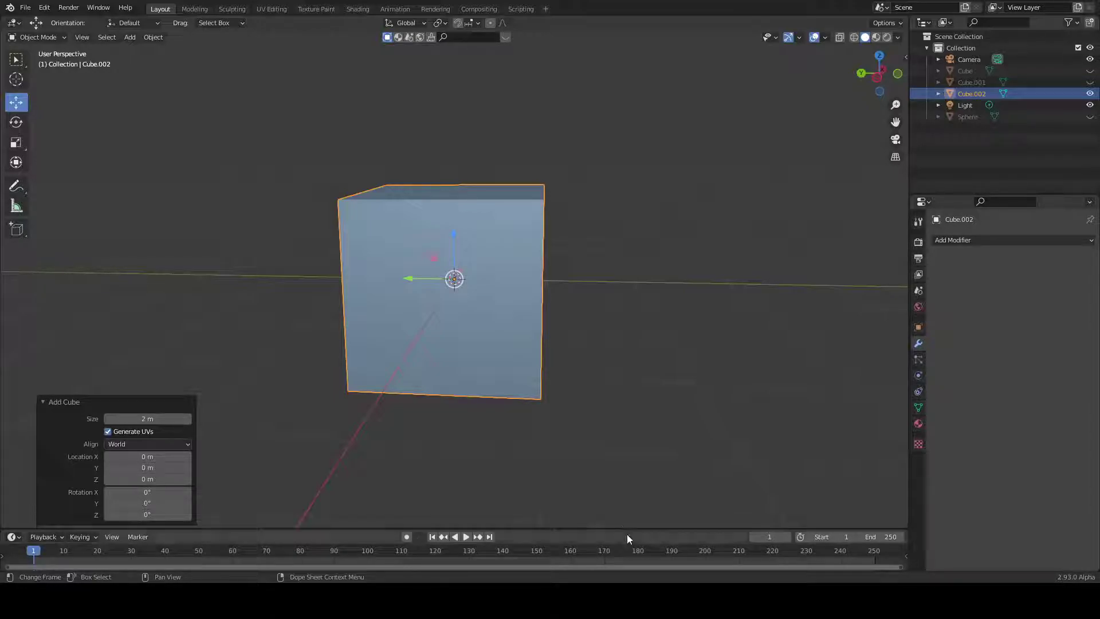
Open Blender's Preferences from the Edit menu and angle the view on the cube.
click(45, 9)
click(68, 172)
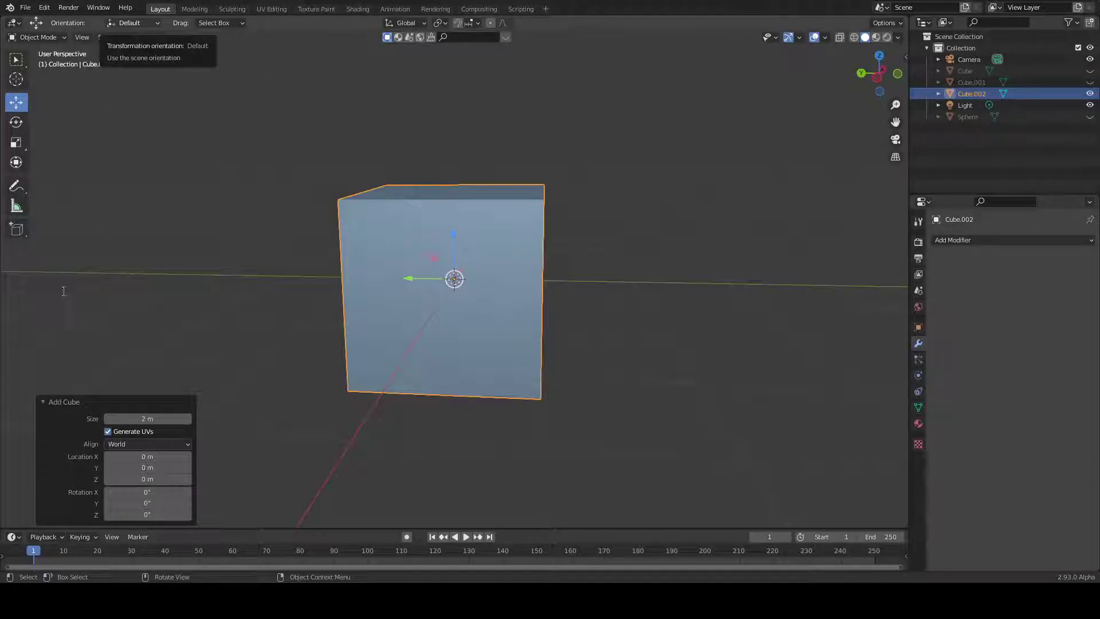
mouse_move(480, 207)
middle_down()
mouse_move(543, 287)
mouse_move(604, 320)
middle_up()
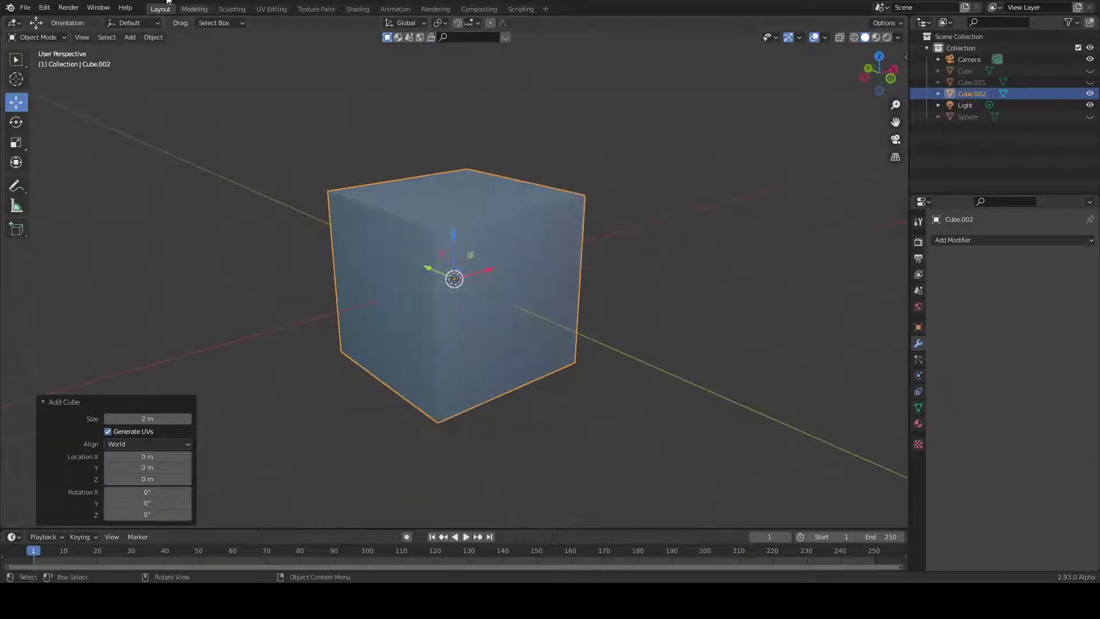
Add a cube scaled to 0.425, placed along Y to poke out of the large cube.
click(130, 39)
mouse_move(144, 50)
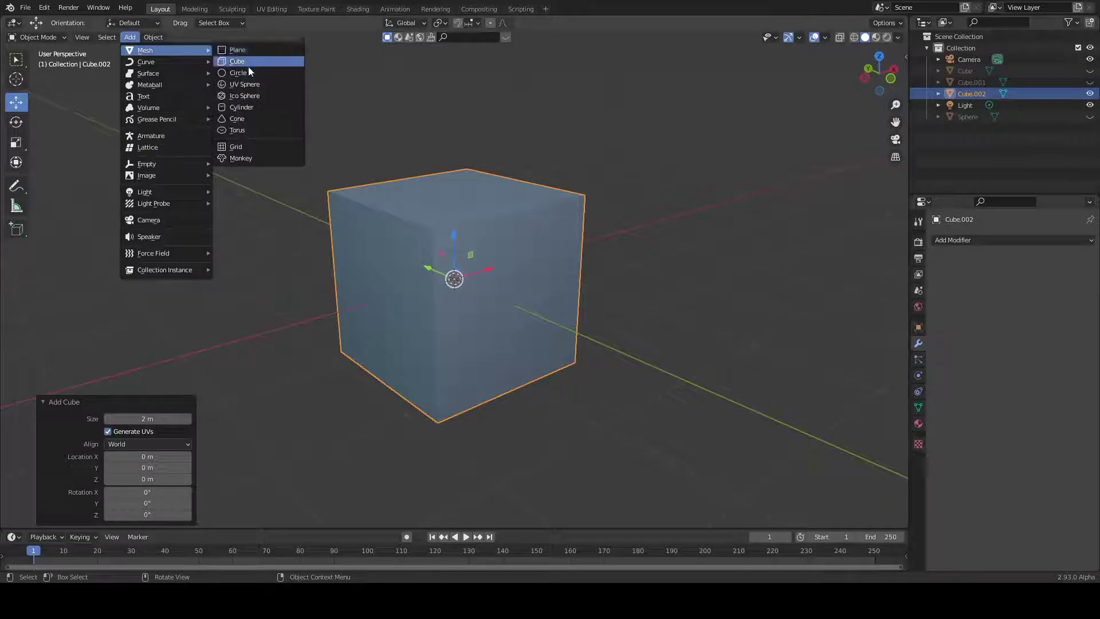
click(249, 67)
key(s)
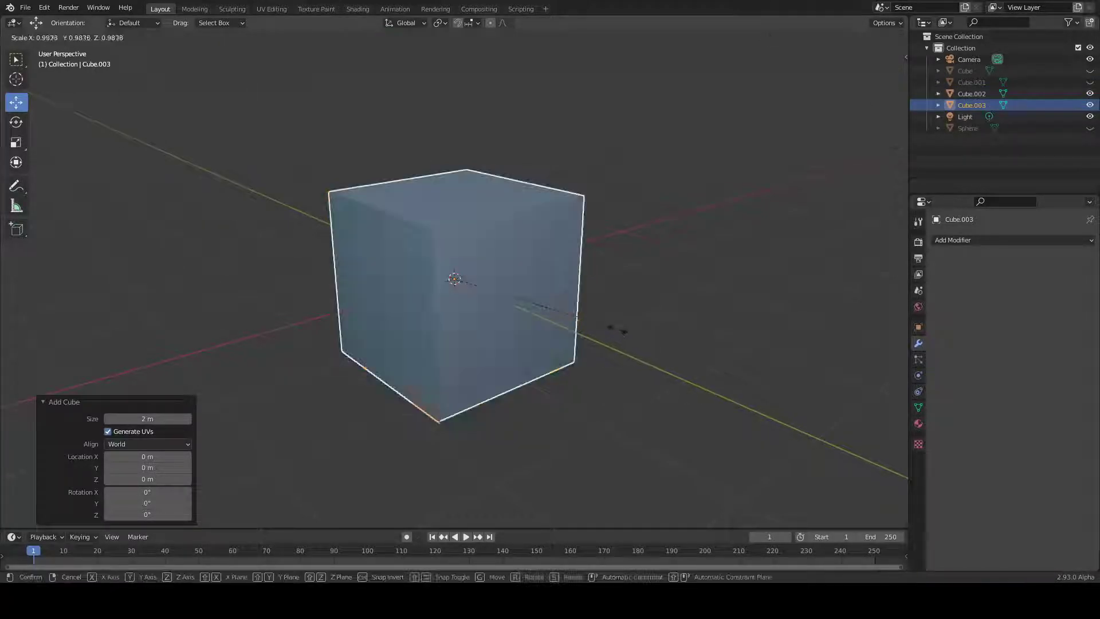
click(462, 286)
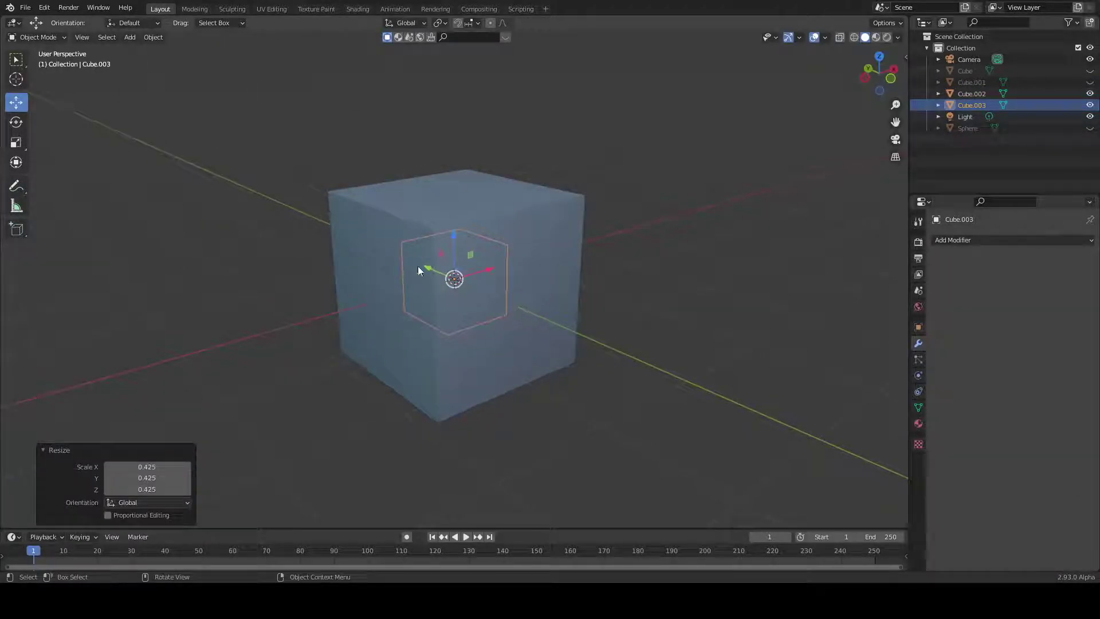
key(g)
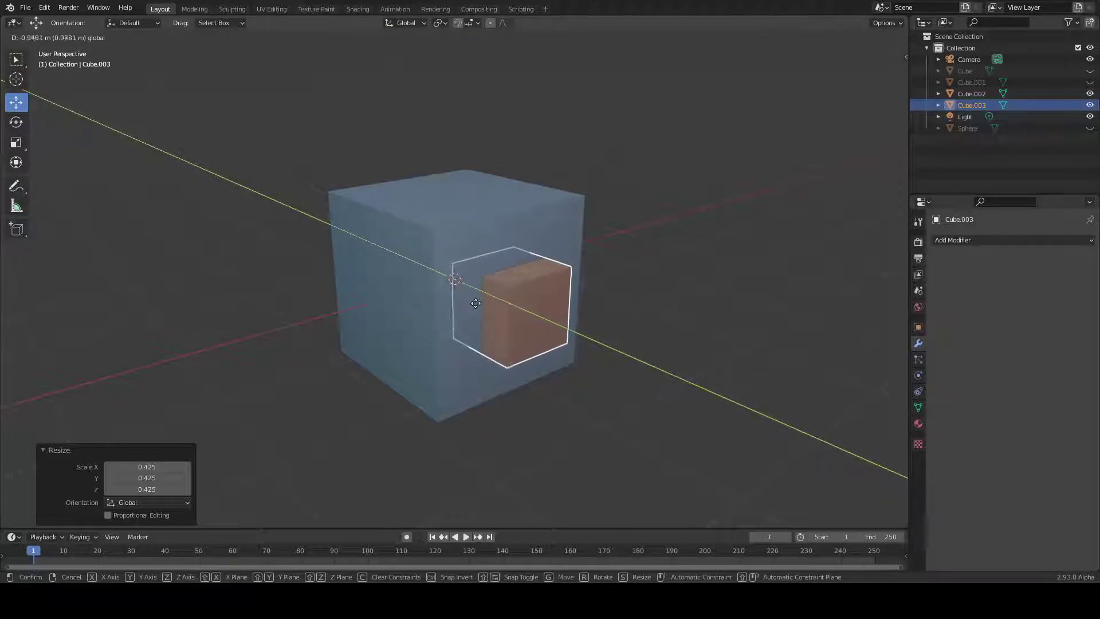
click(539, 317)
middle_drag(645, 351, 671, 346)
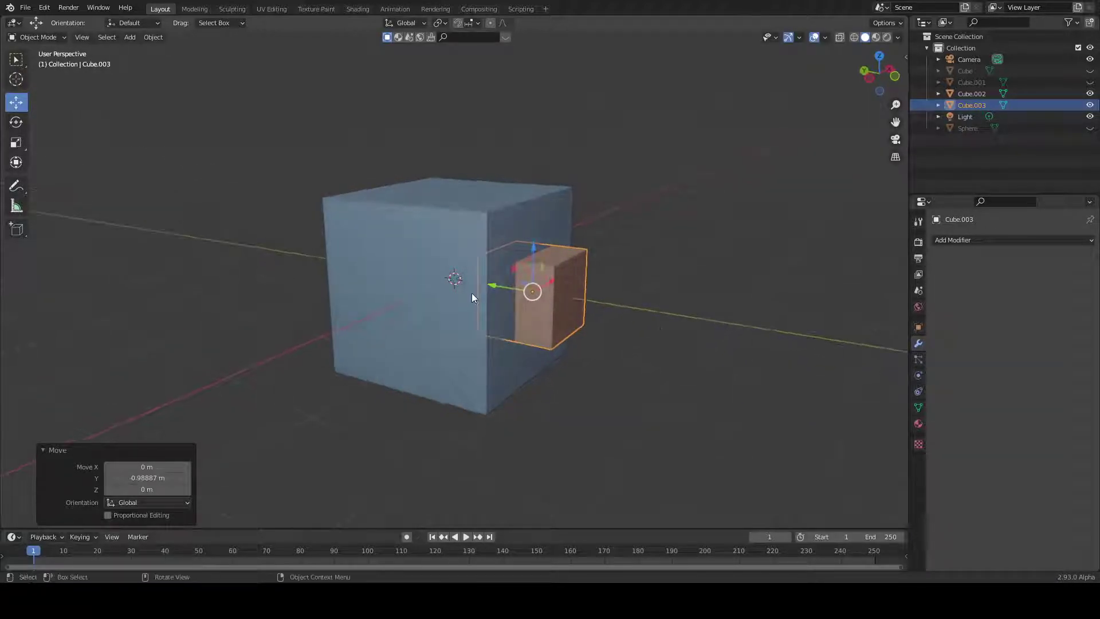
drag(488, 287, 504, 289)
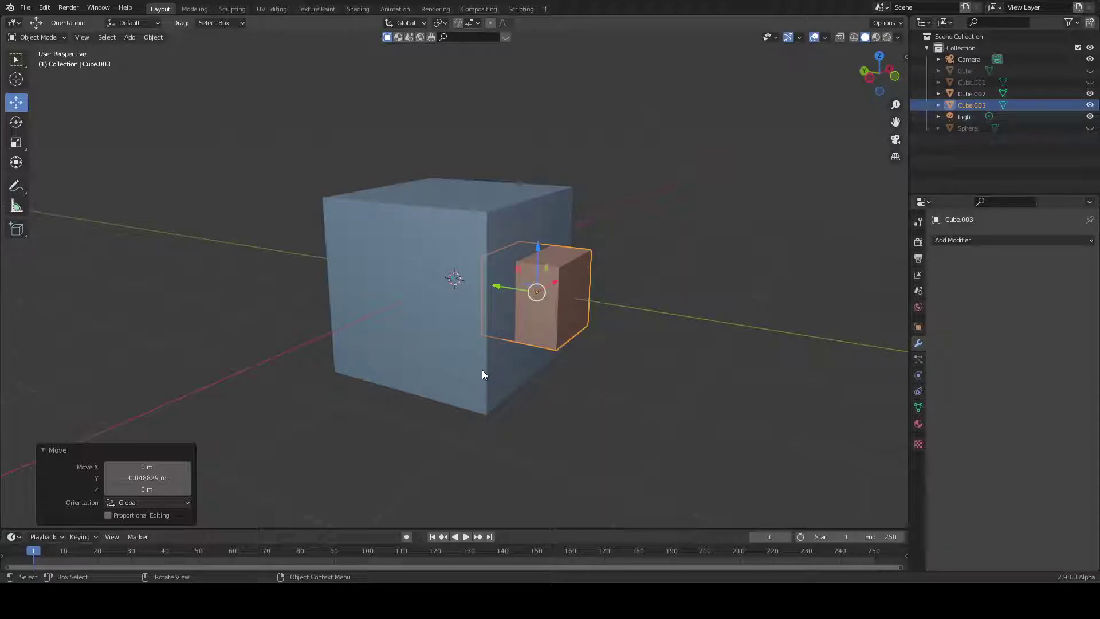
Select both cubes and subtract Cube.003 from Cube.002 with Bool Tool Difference.
shift+click(431, 303)
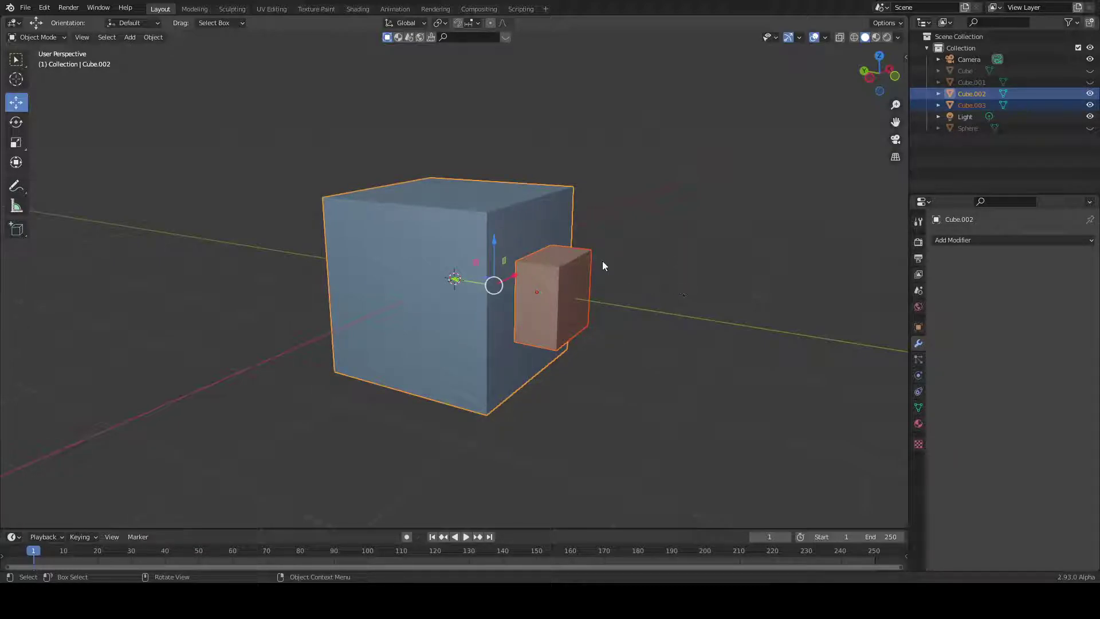
middle_drag(603, 261, 634, 303)
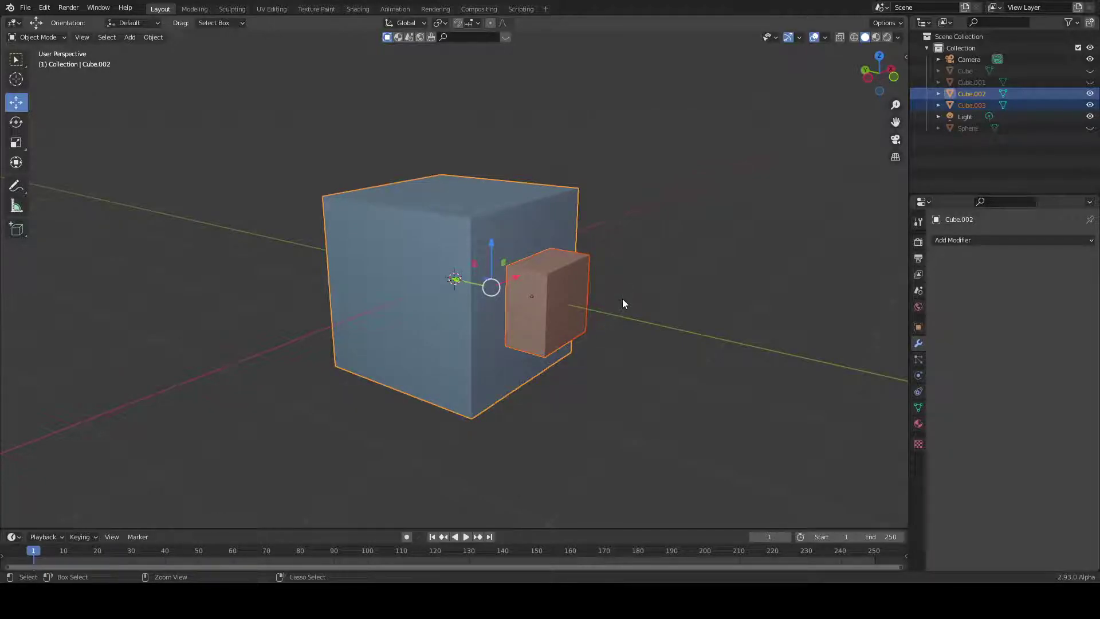
key(ctrl+minus)
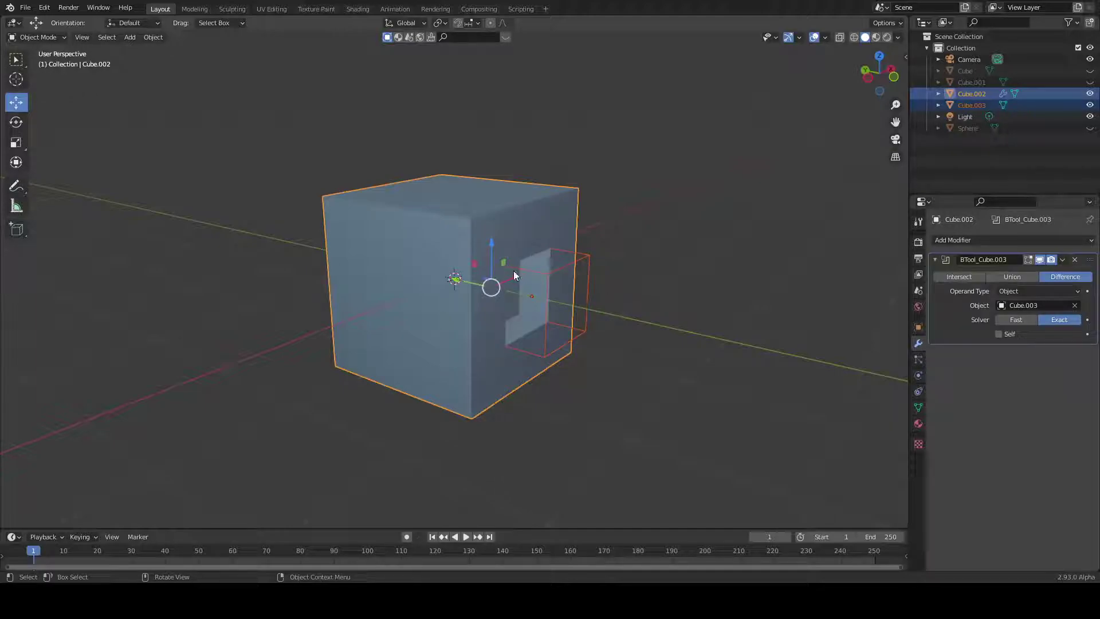
mouse_move(596, 279)
middle_down()
mouse_move(608, 304)
mouse_move(589, 290)
mouse_move(594, 281)
mouse_move(620, 301)
mouse_move(566, 299)
middle_up()
Raise the Cube.003 cutter along Z so it notches the top edge.
click(547, 291)
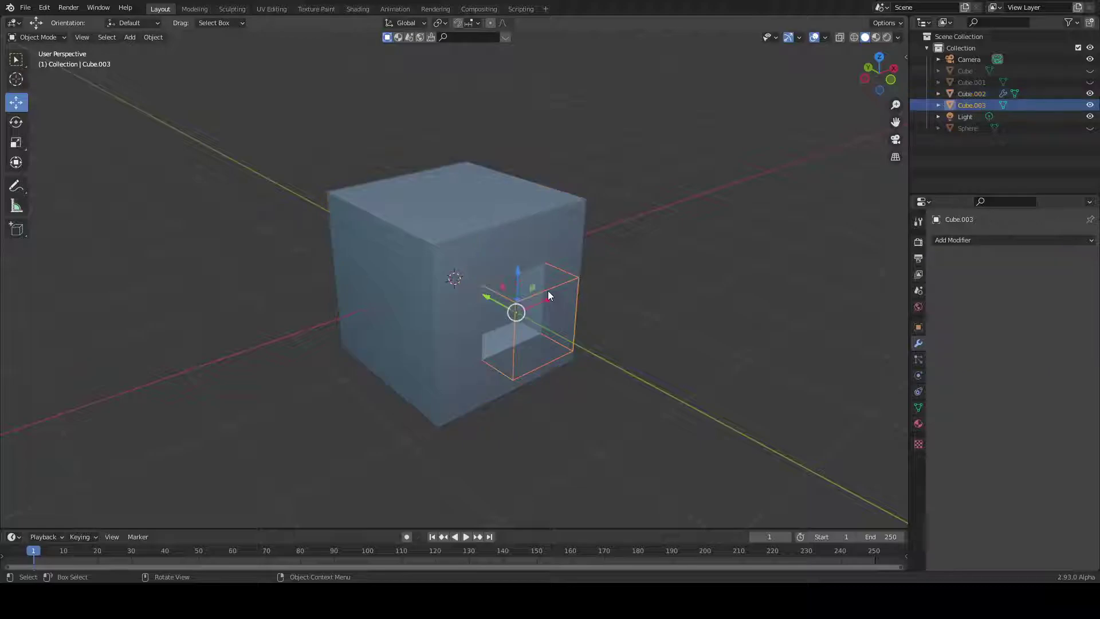
drag(518, 276, 510, 191)
middle_drag(568, 237, 647, 286)
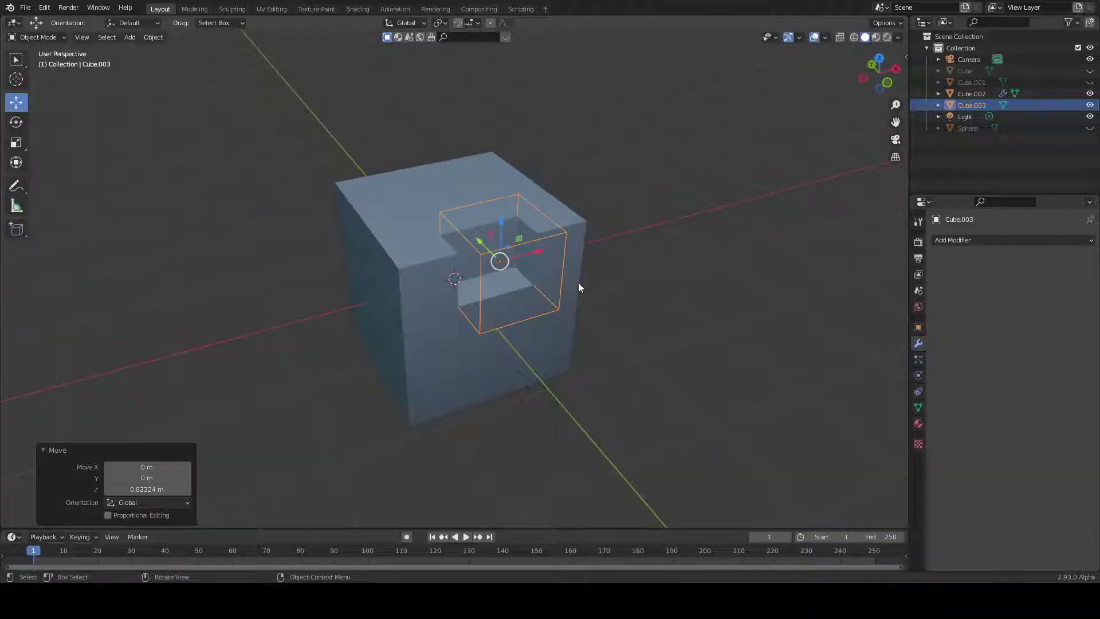
Bevel Cube.003's edges in Edit Mode with 0.251 m width and 4 segments.
key(Tab)
key(ctrl+r)
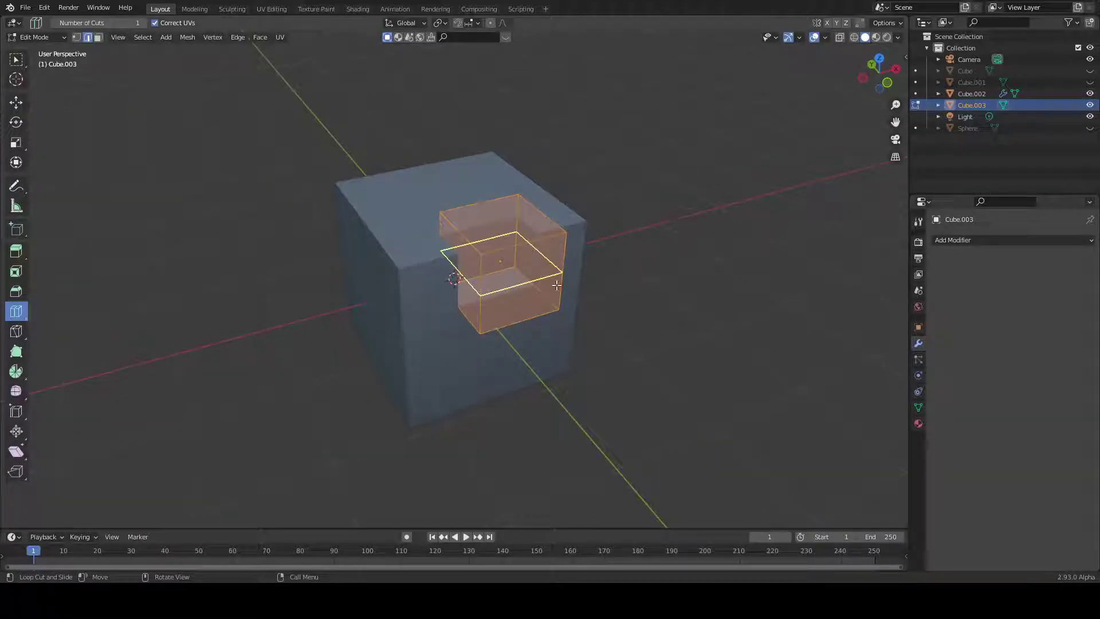
key(Escape)
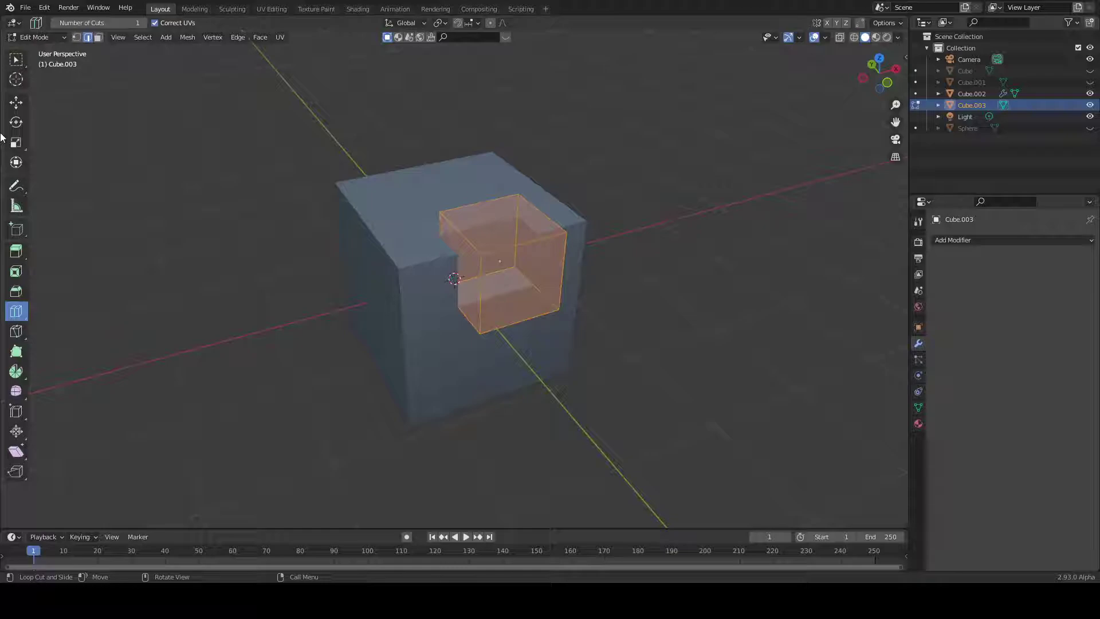
click(16, 59)
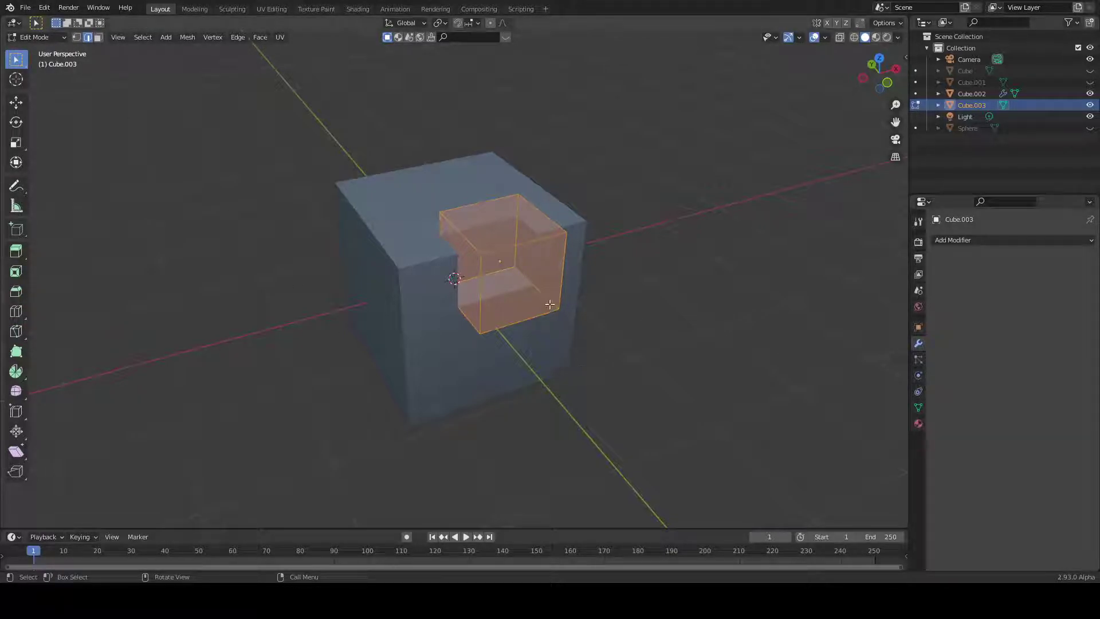
key(ctrl+b)
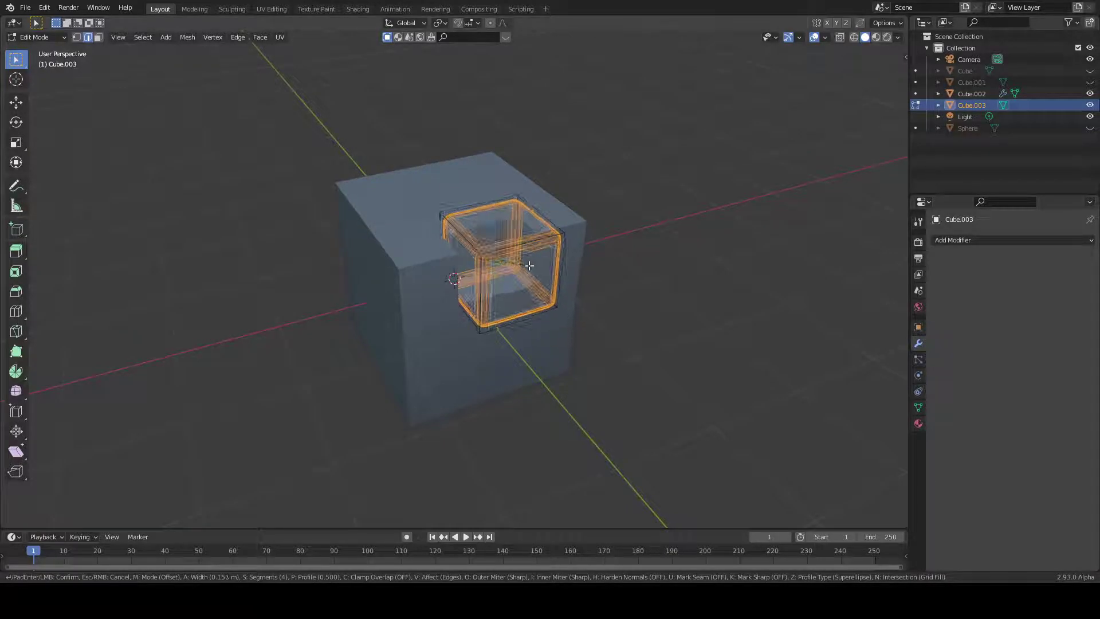
click(538, 272)
middle_drag(670, 275, 636, 283)
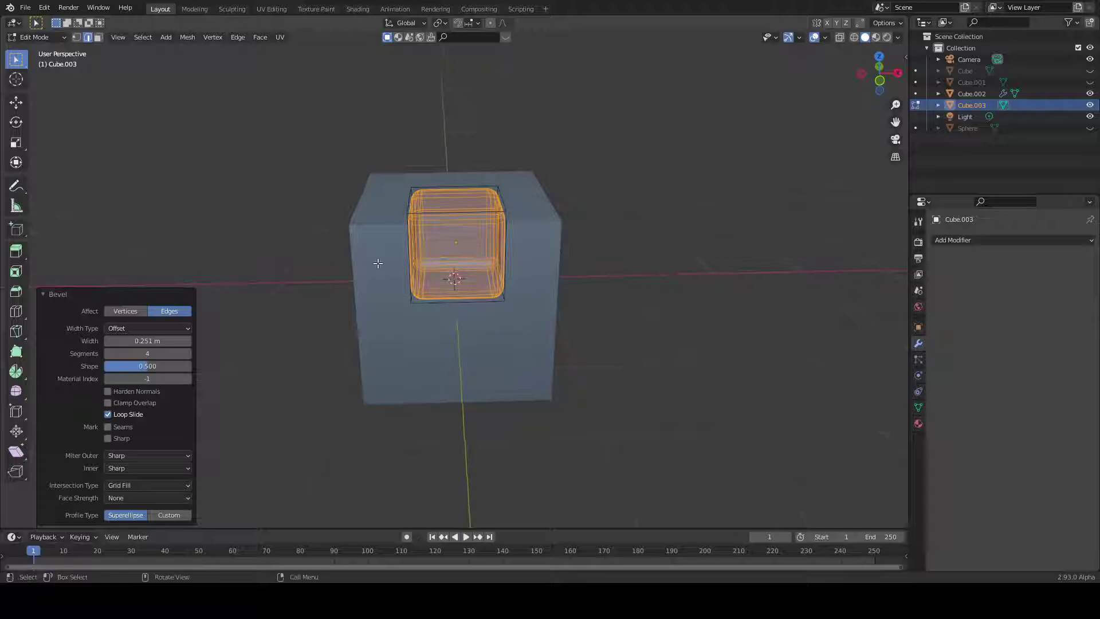
scroll(456, 258, up, 3)
mouse_move(515, 284)
middle_down()
mouse_move(653, 309)
mouse_move(224, 172)
middle_up()
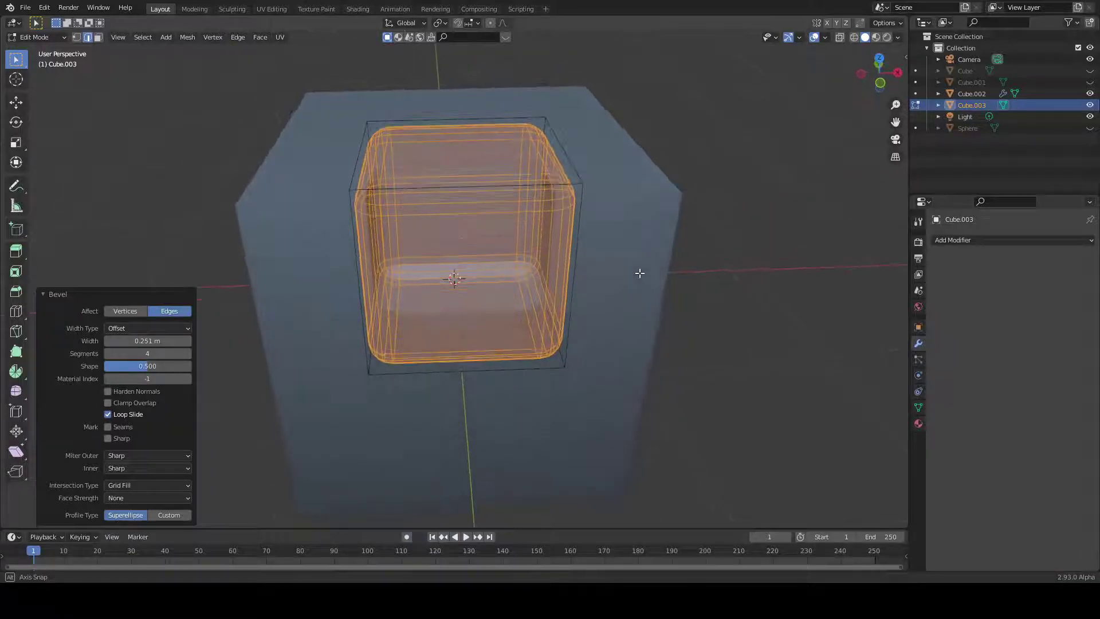
Shift the cutter's mesh left along X.
click(16, 101)
drag(516, 239, 330, 248)
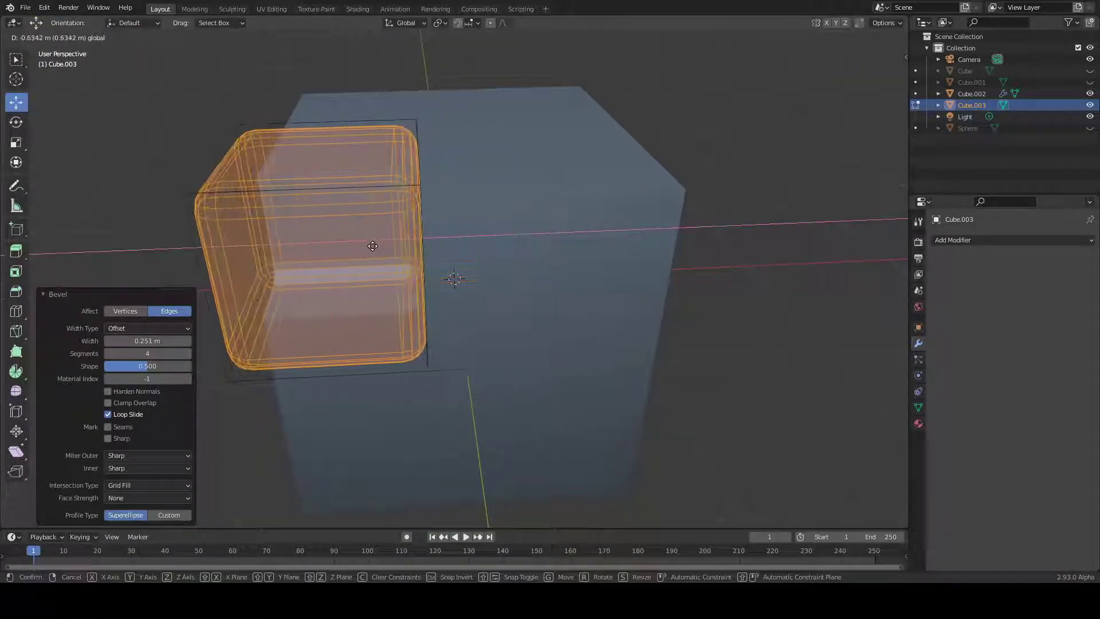
middle_drag(330, 248, 678, 285)
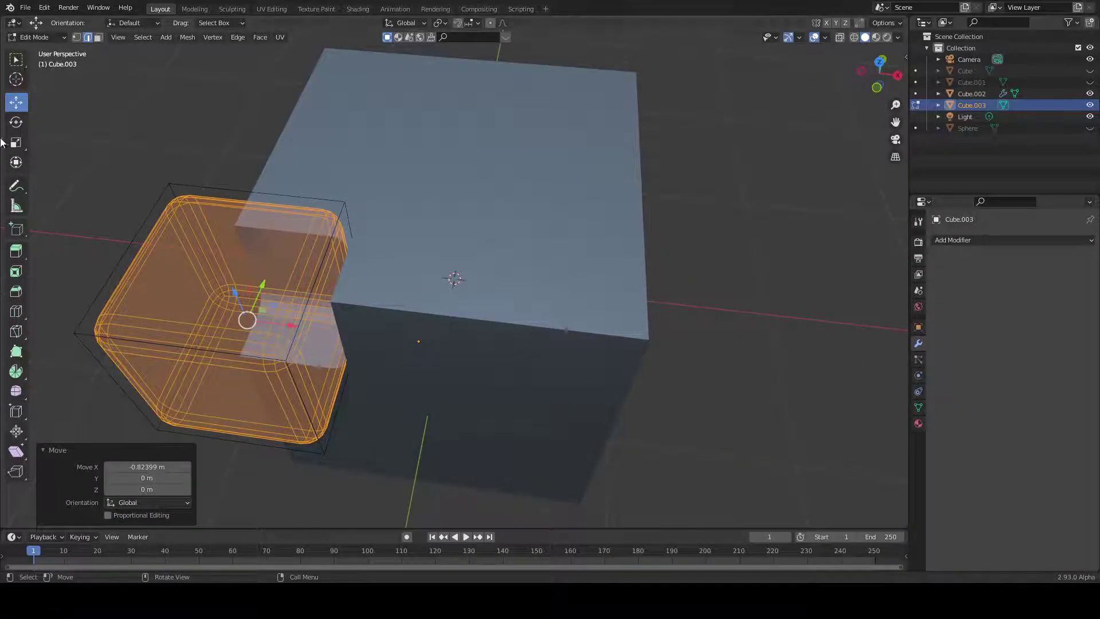
Stretch the cutter mesh 6.26 times along X and return to Object Mode.
click(19, 145)
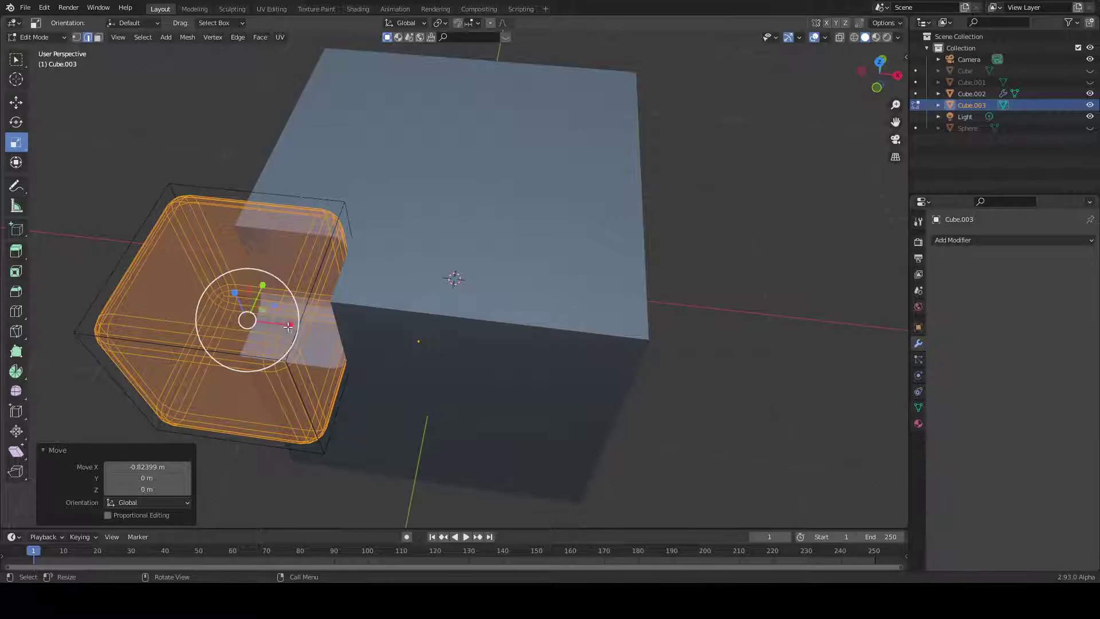
drag(258, 292, 525, 359)
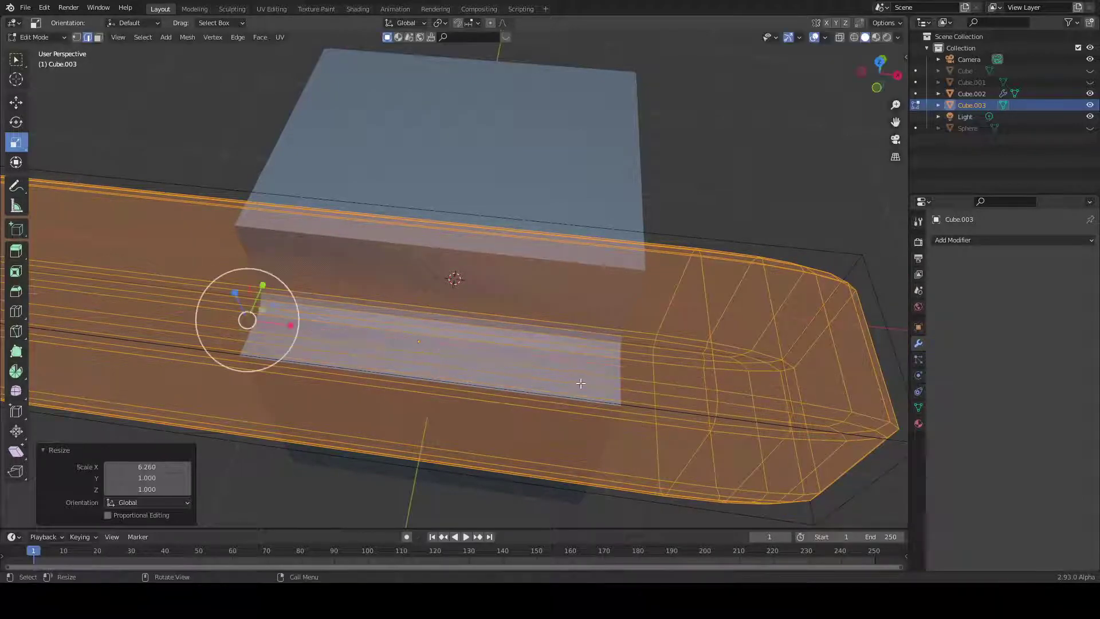
mouse_move(581, 384)
middle_down()
mouse_move(455, 361)
mouse_move(378, 370)
mouse_move(420, 345)
middle_up()
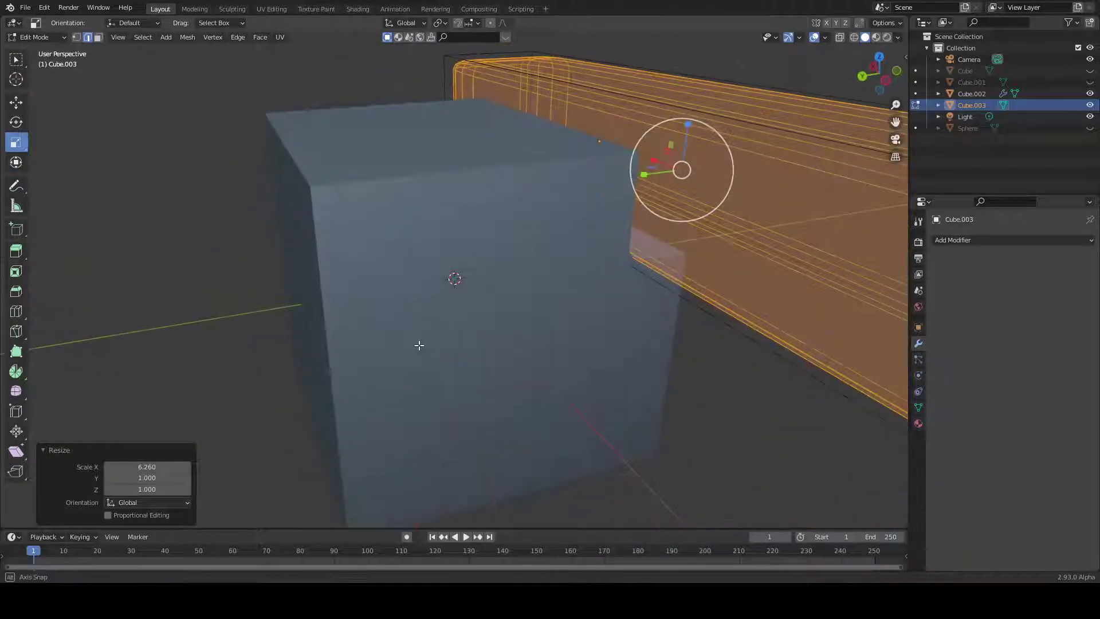
key(Tab)
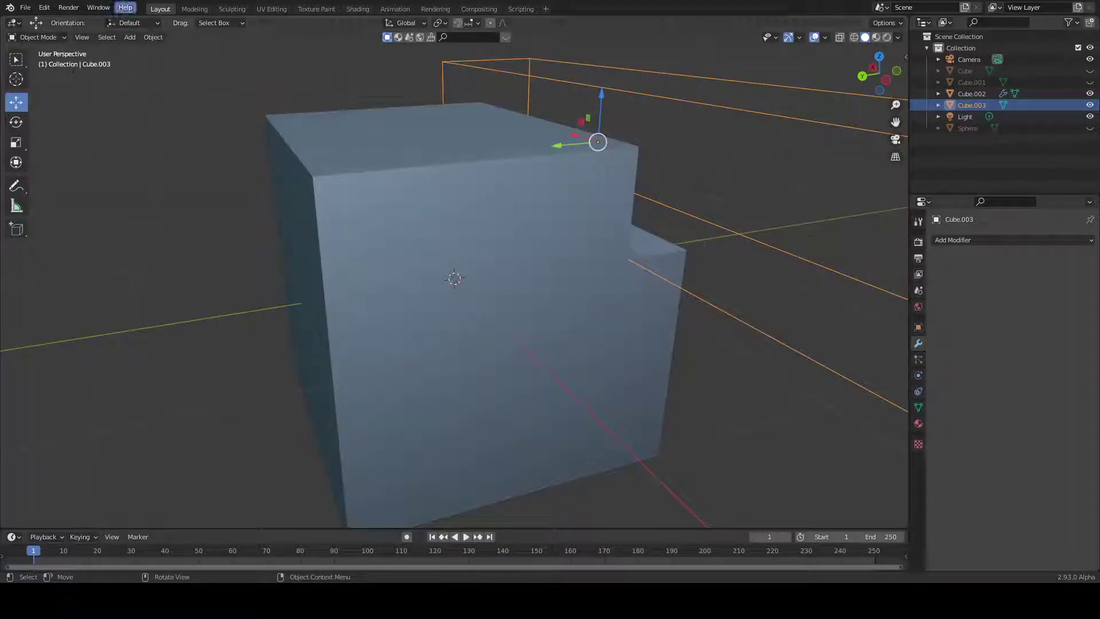
key(Tab)
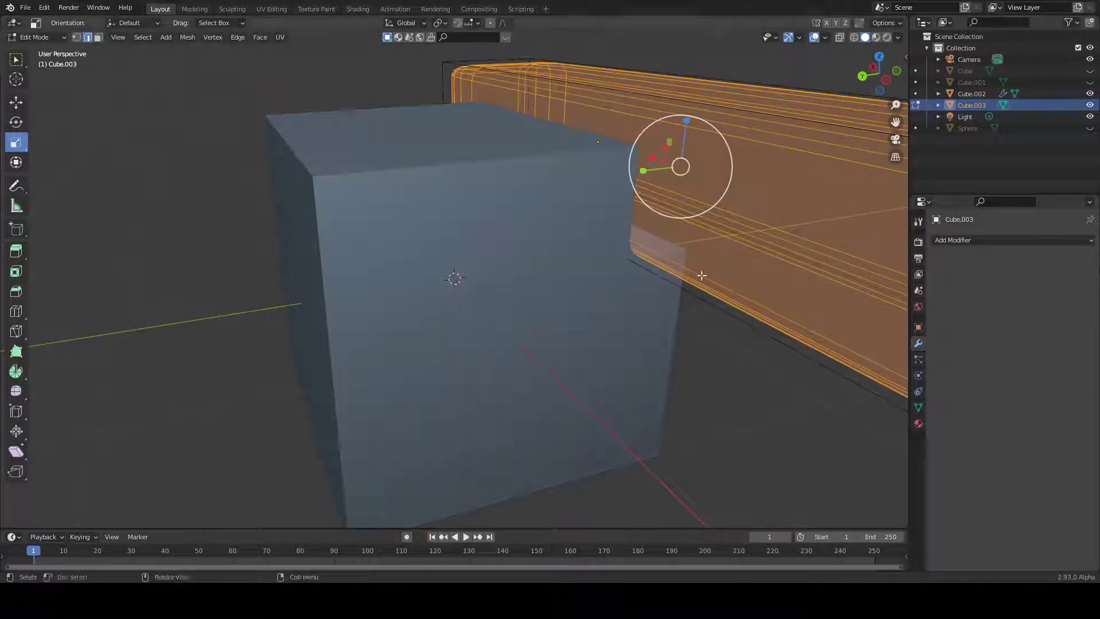
key(Tab)
key(ctrl+KP_Subtract)
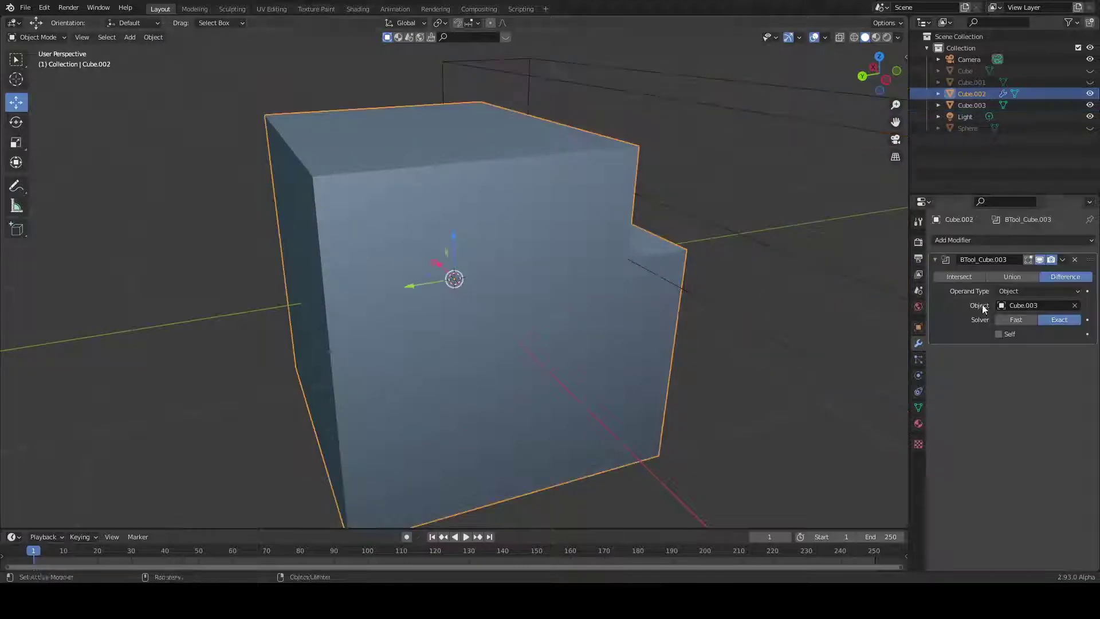
Apply the BTool Boolean modifier on Cube.002.
click(1063, 260)
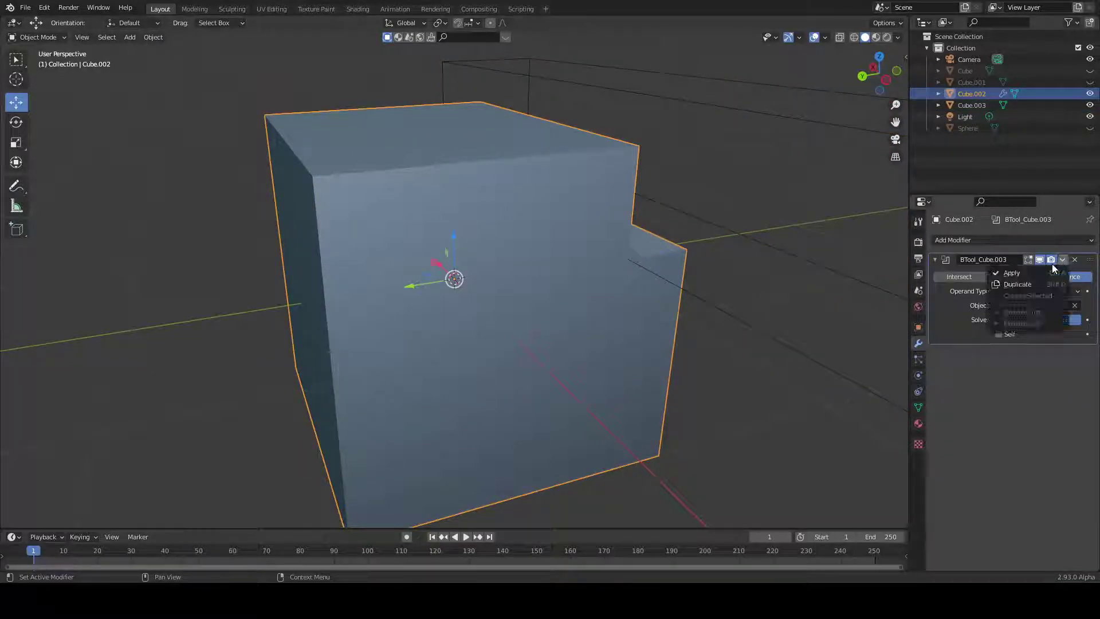
click(1035, 274)
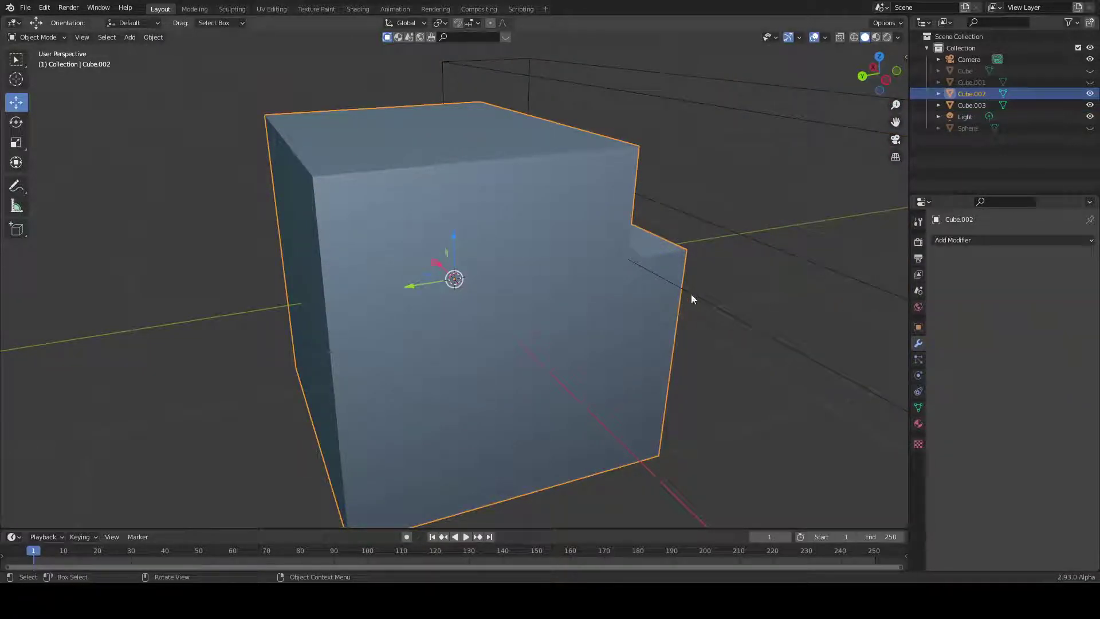
middle_drag(692, 299, 289, 192)
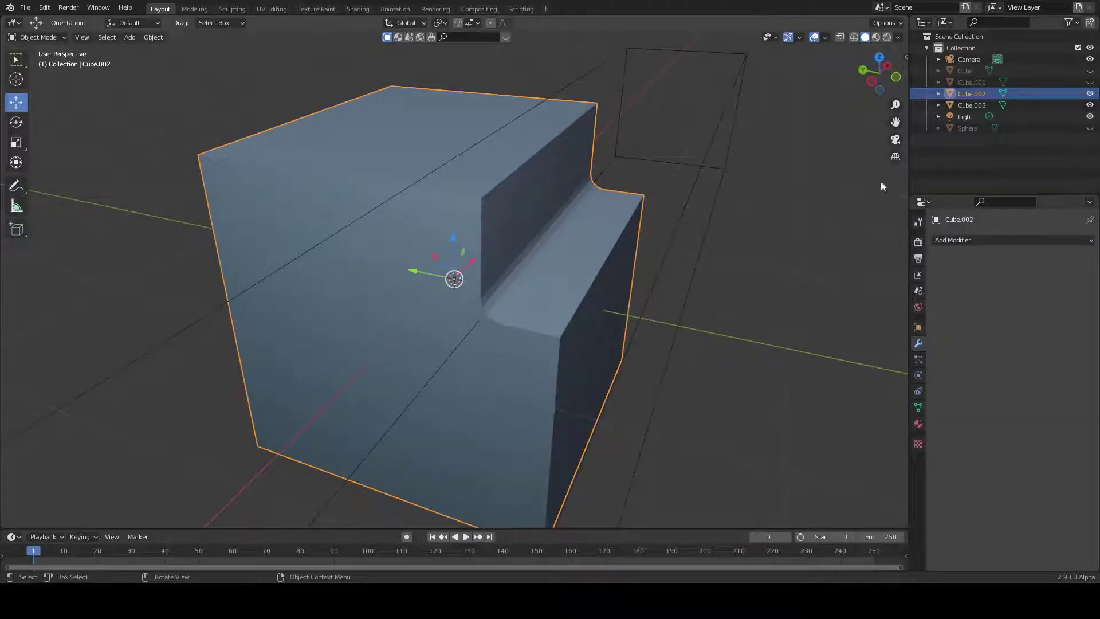
Delete the Cube.003 cutter object from the Outliner.
click(970, 105)
right_click(971, 108)
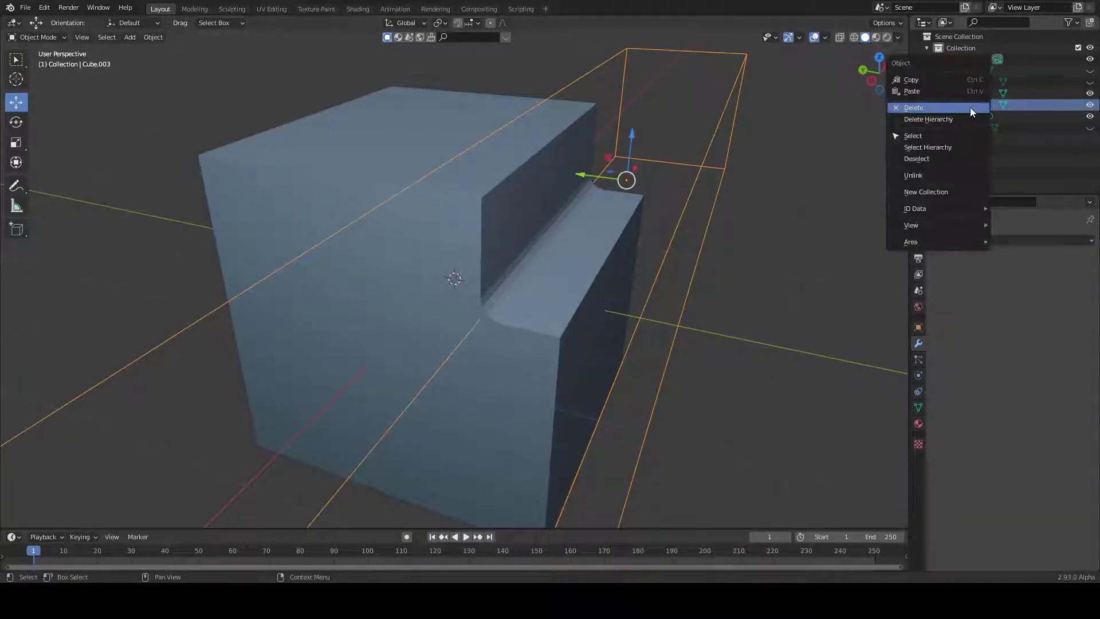
click(928, 120)
Add a UV sphere scaled to 0.701.
middle_drag(732, 239, 803, 227)
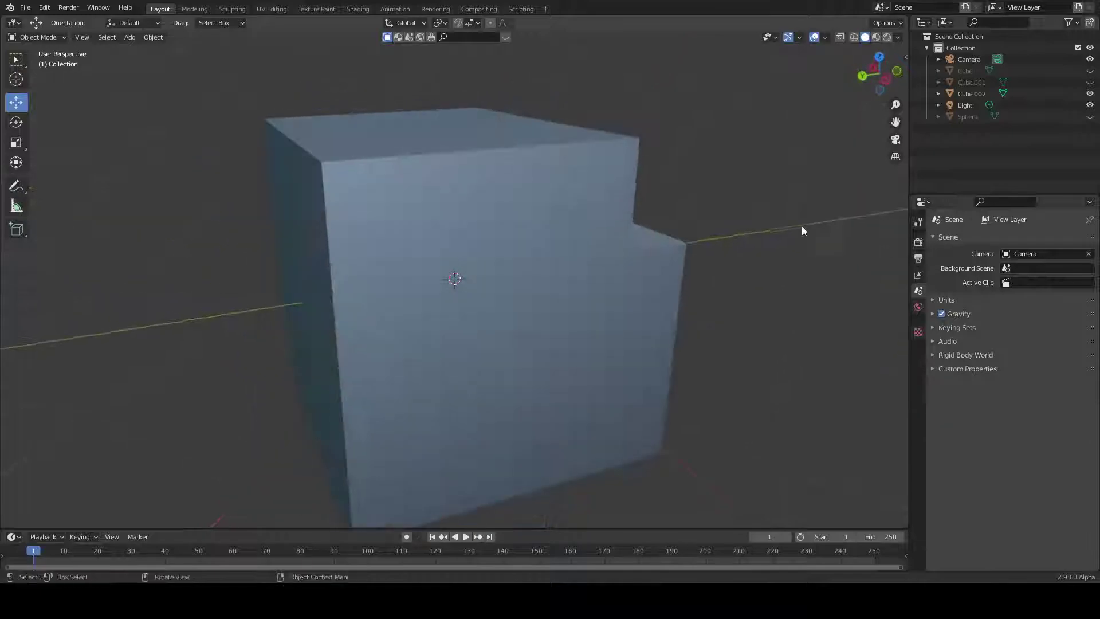
click(130, 36)
mouse_move(145, 51)
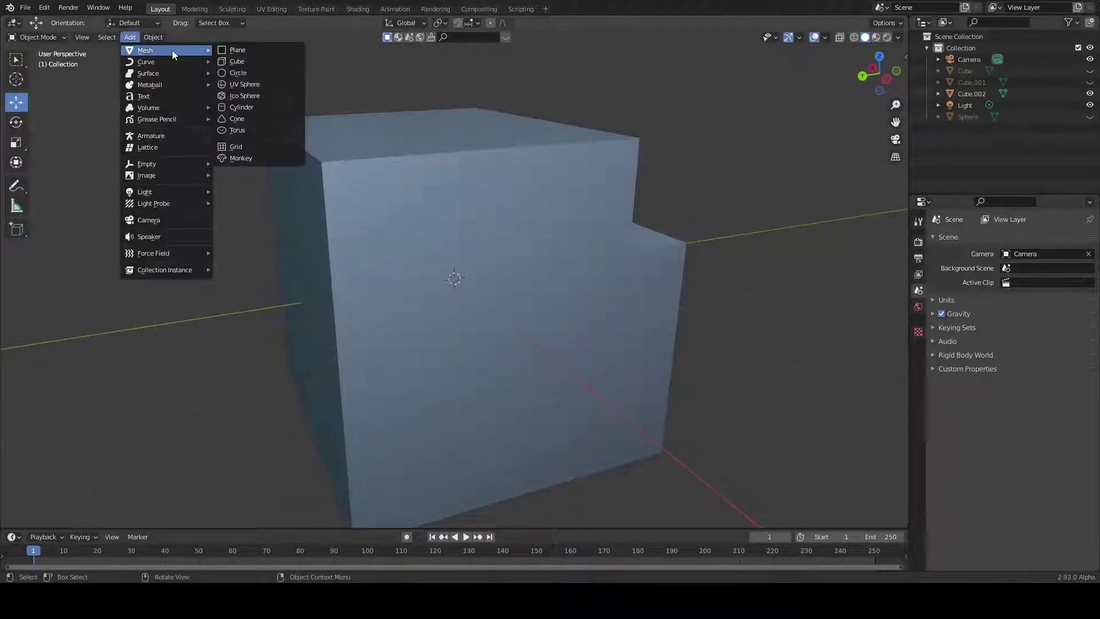
click(259, 83)
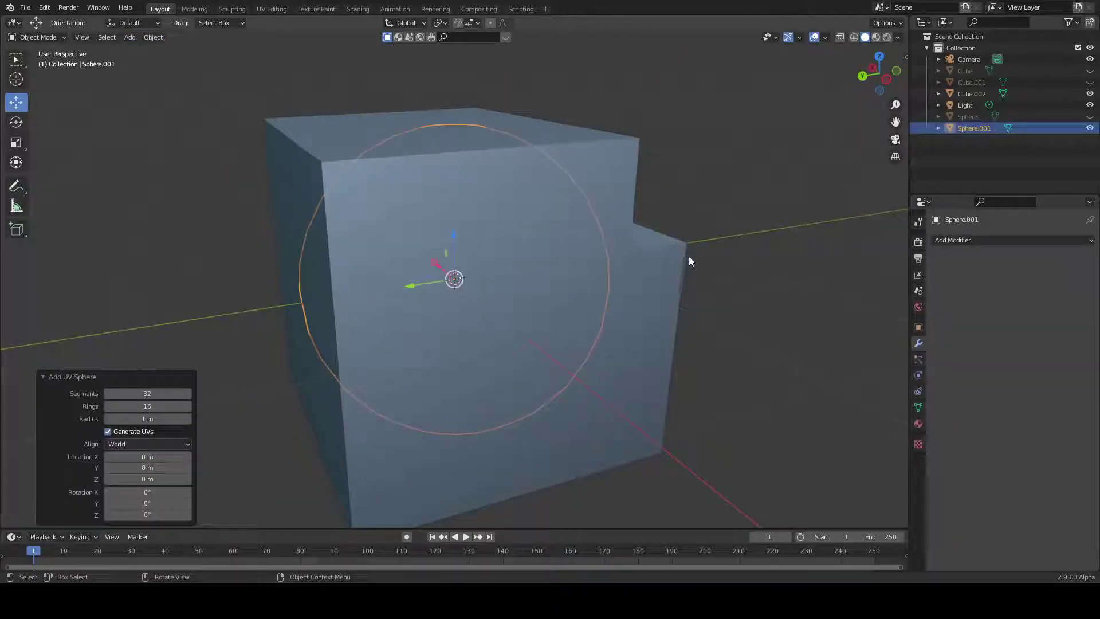
key(s)
click(626, 262)
middle_drag(626, 261, 703, 317)
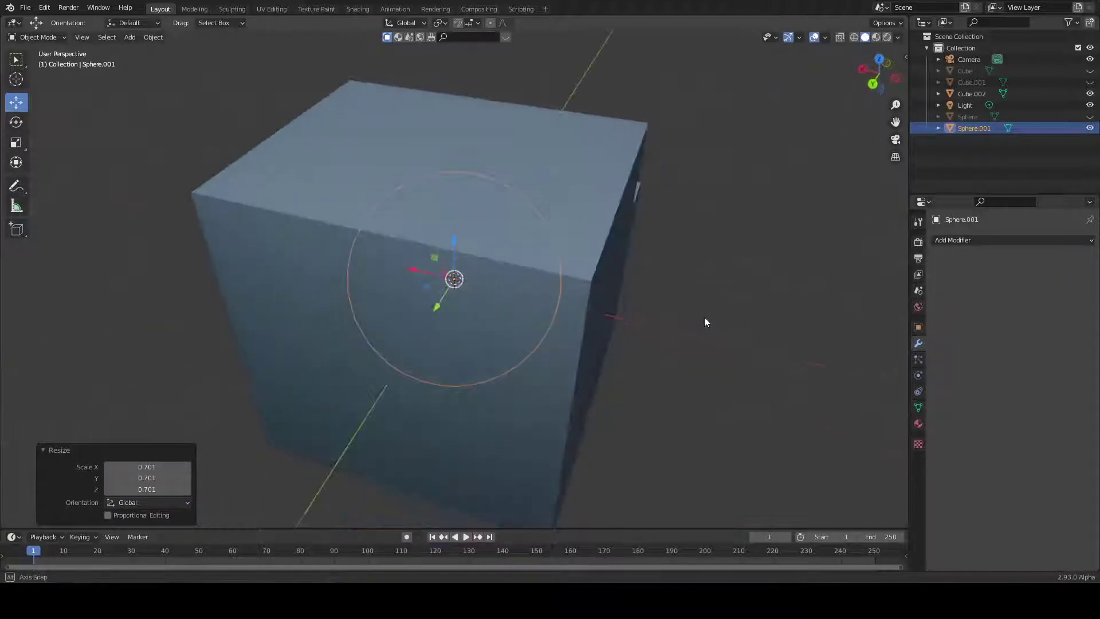
Move the sphere along X to poke out of the cube, then add Cube.002 to the selection.
key(g)
key(x)
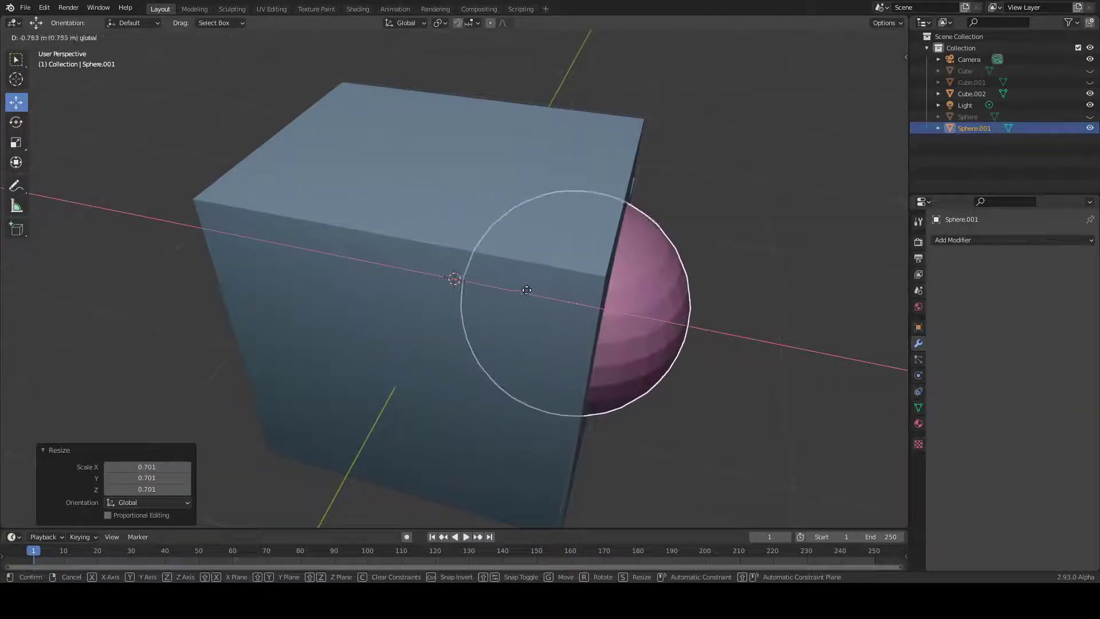
click(526, 289)
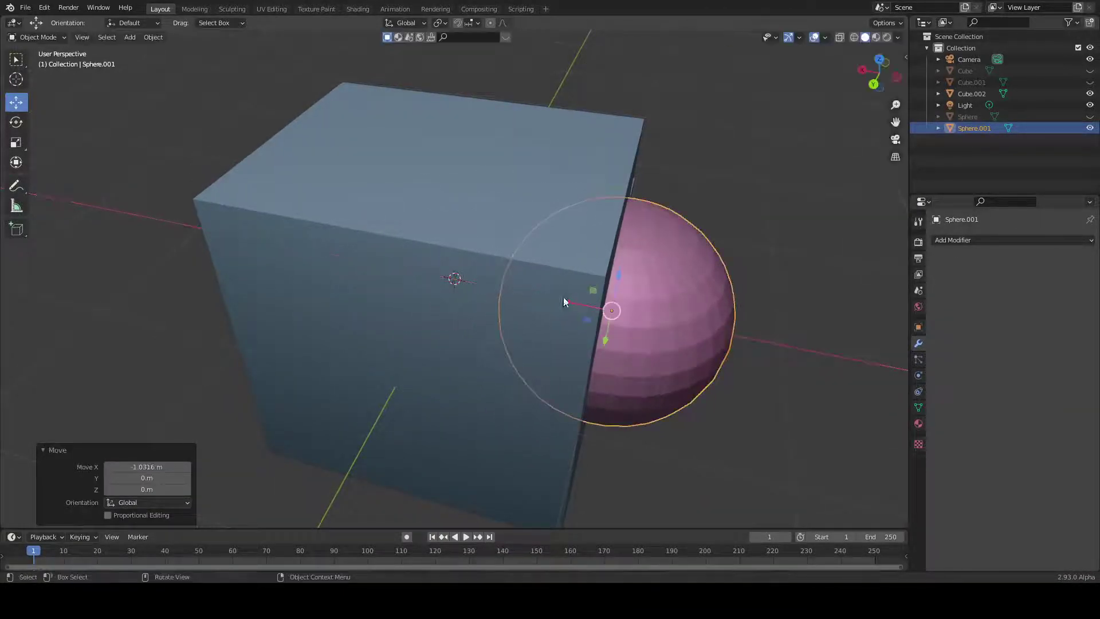
shift+click(388, 303)
mouse_move(508, 301)
middle_down()
mouse_move(710, 295)
mouse_move(618, 274)
middle_up()
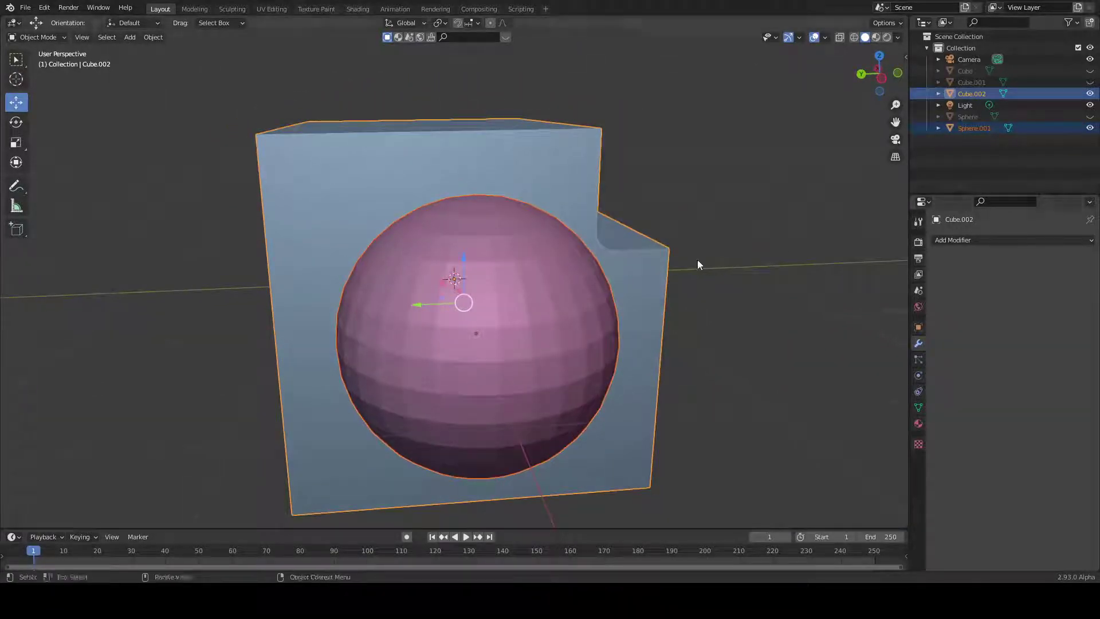
Bool Tool Difference the sphere from Cube.002, trying Union and Intersect before settling on Difference.
key(ctrl+KP_Subtract)
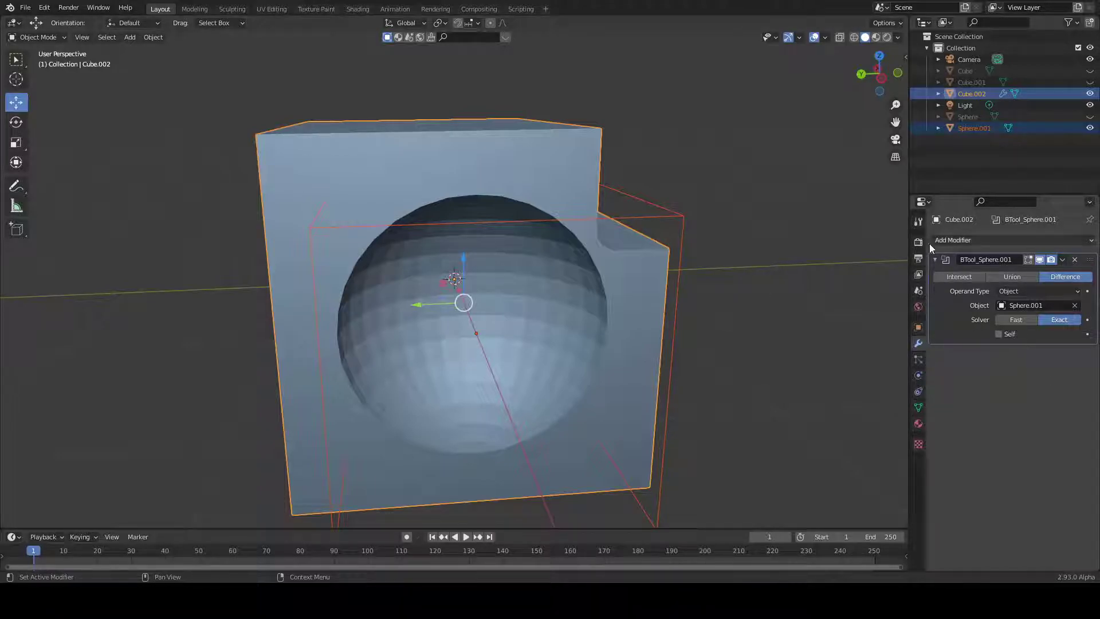
click(1019, 276)
click(968, 279)
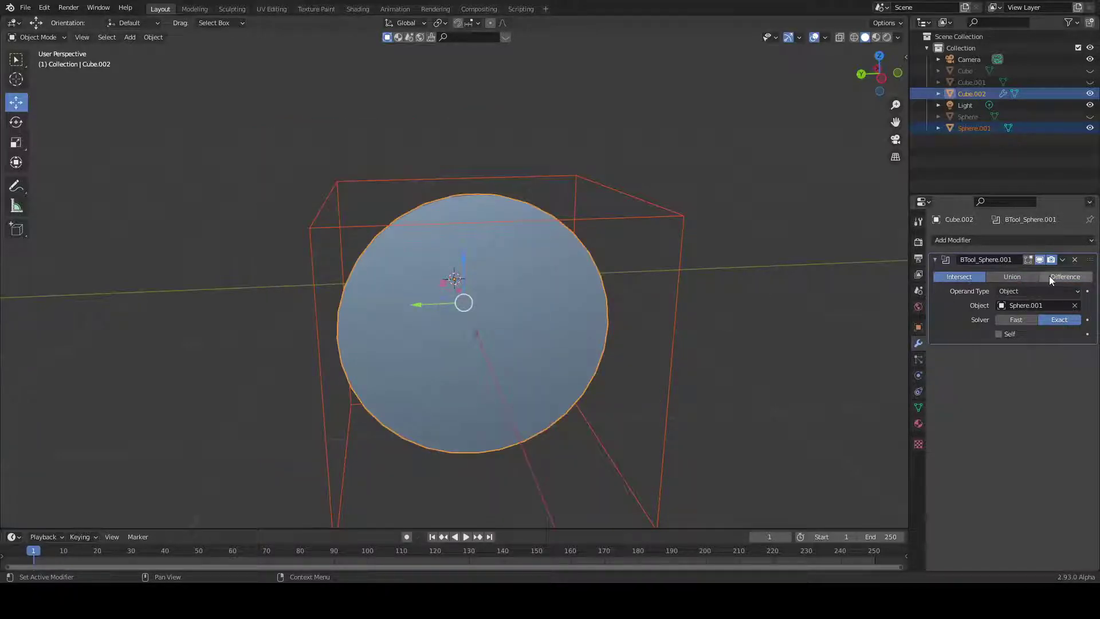
click(1062, 277)
middle_drag(765, 276, 815, 308)
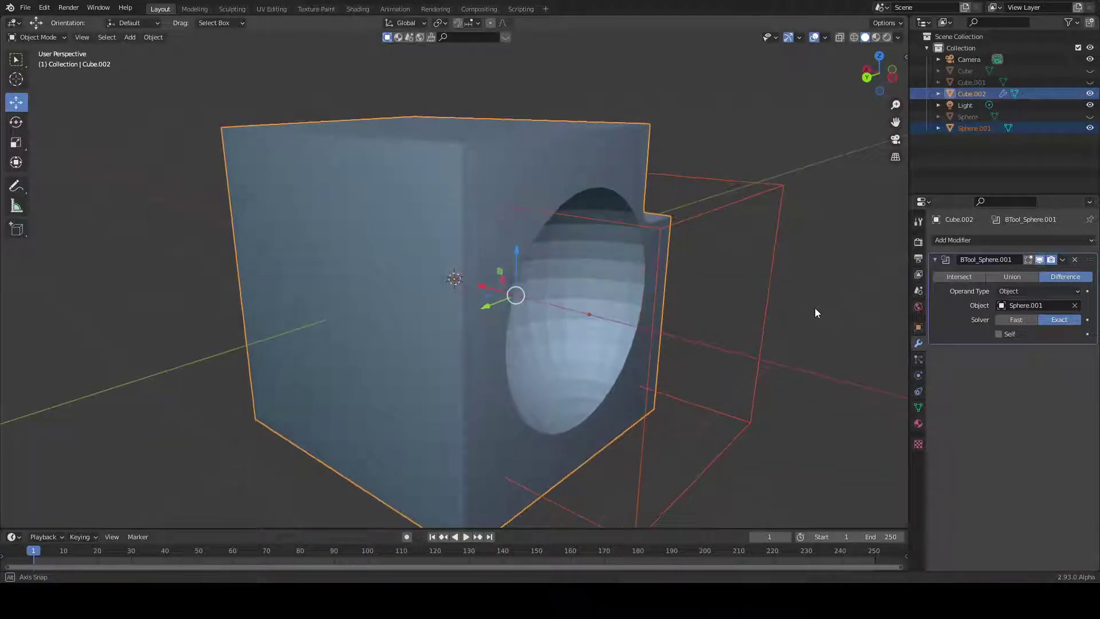
key(s)
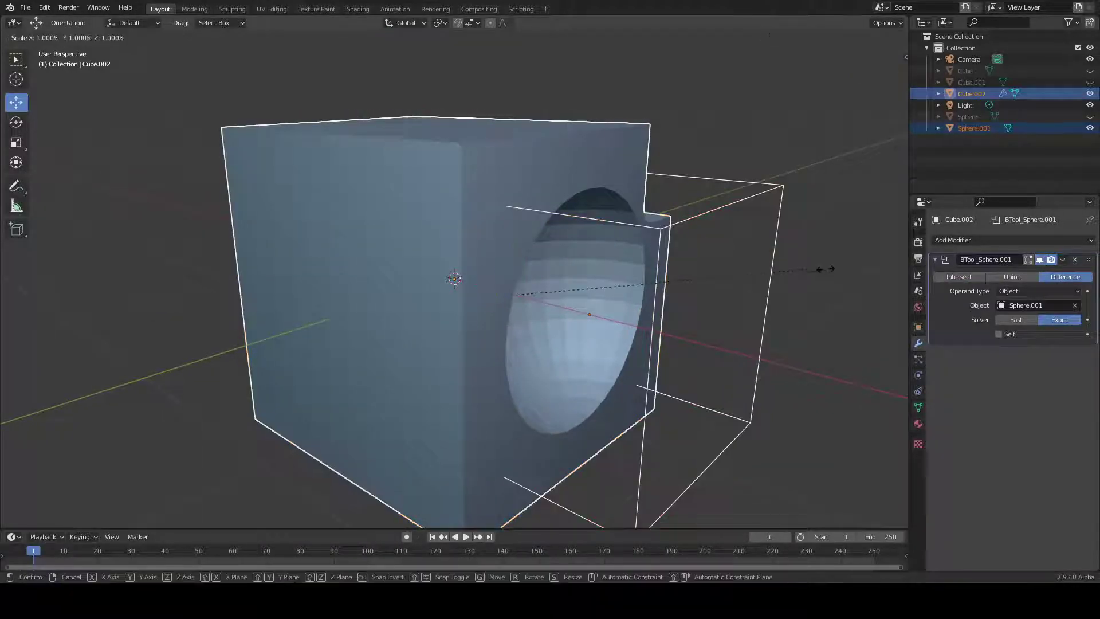
Select only Sphere.001 and scale it to 0.8.
click(780, 265)
scroll(781, 268, up, 1)
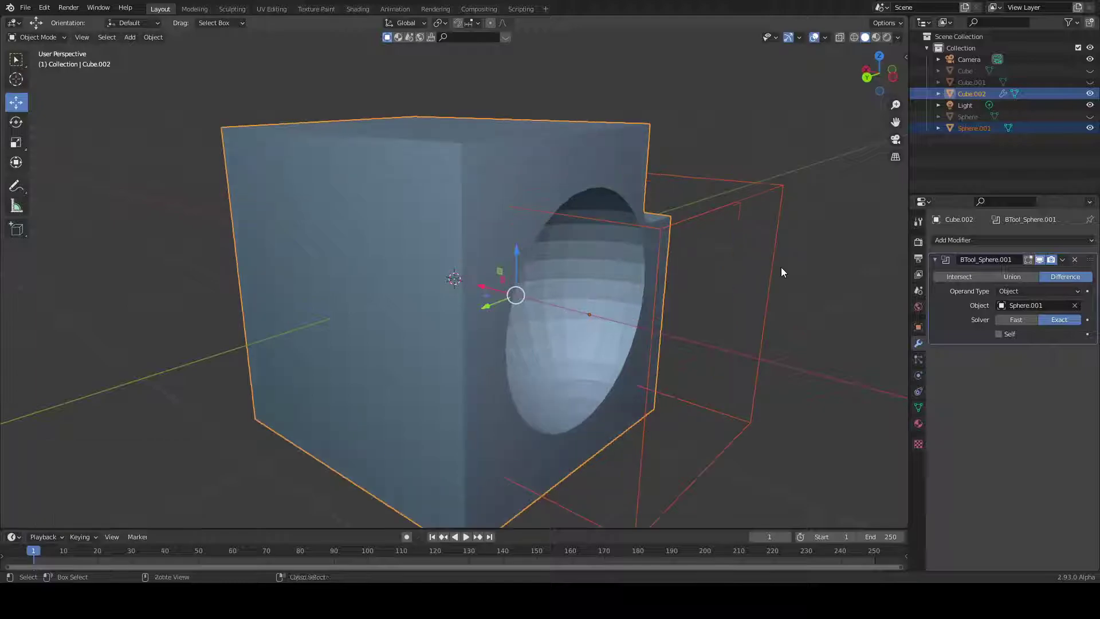
click(683, 222)
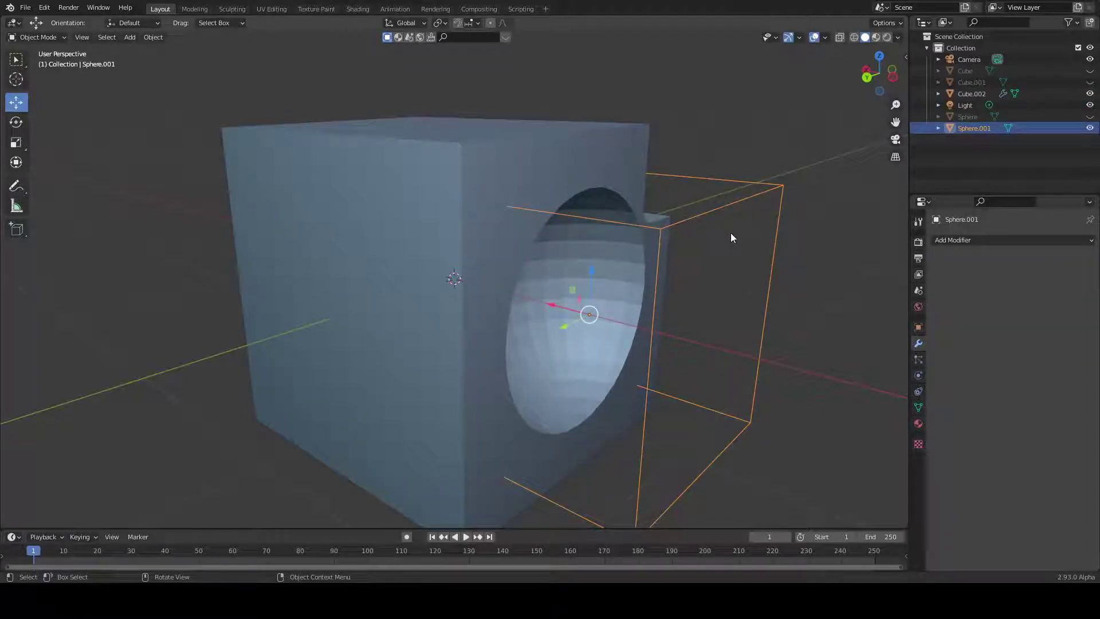
key(s)
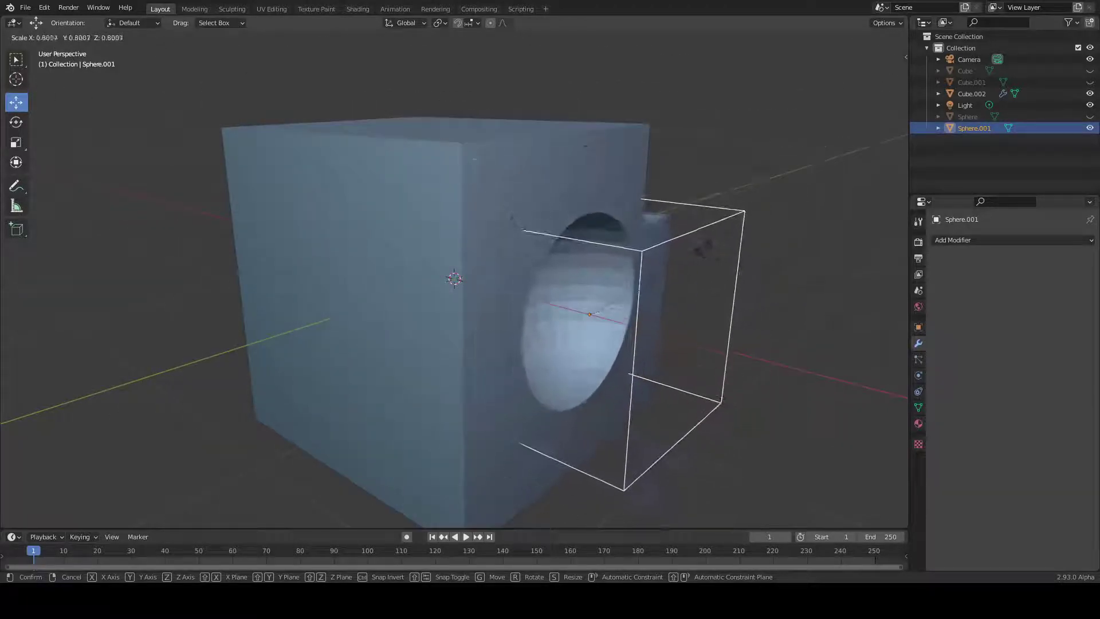
click(702, 249)
Shade Sphere.001 smooth so the dent looks rounded.
middle_drag(809, 256, 768, 259)
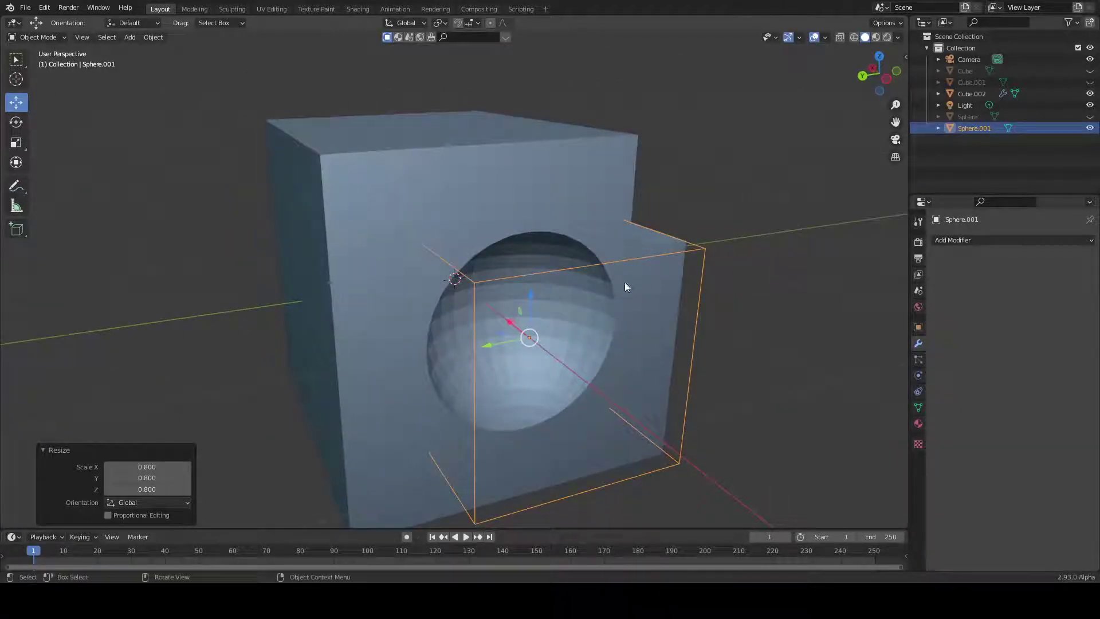
right_click(563, 269)
click(564, 270)
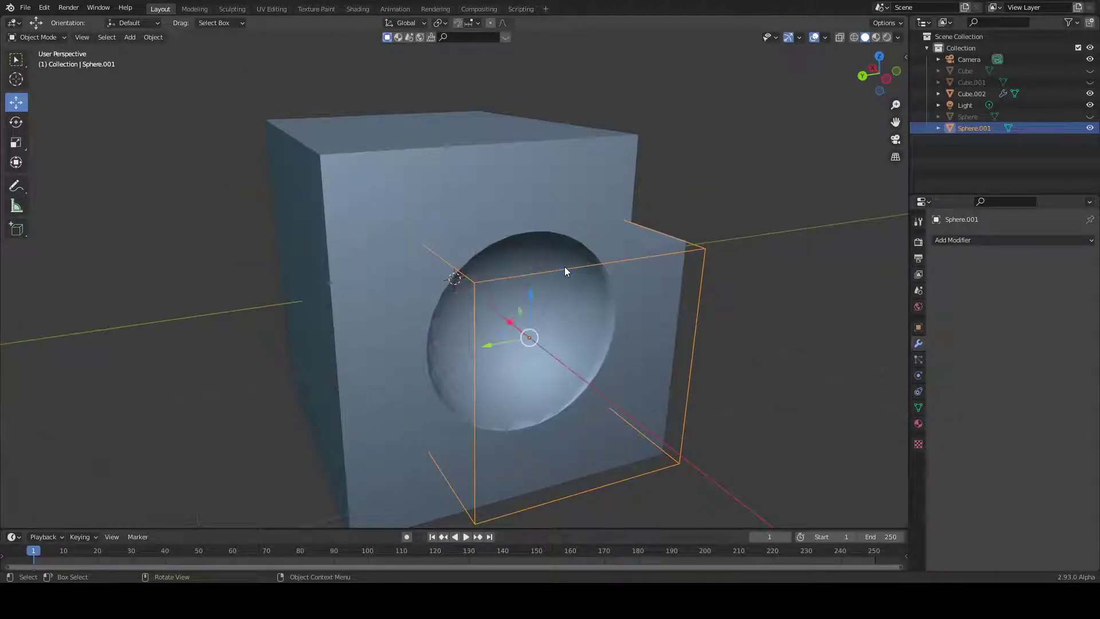
mouse_move(744, 339)
middle_down()
mouse_move(727, 318)
mouse_move(703, 320)
middle_up()
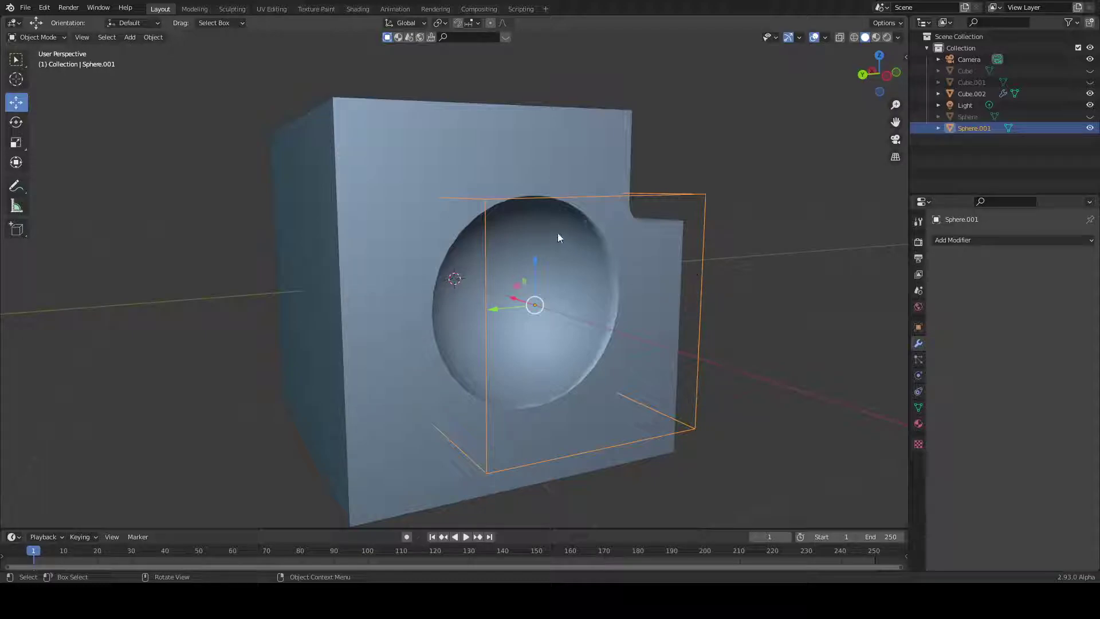
Apply Cube.002's Boolean modifier to bake in the spherical dent.
shift+click(484, 205)
key(ctrl+KP_Subtract)
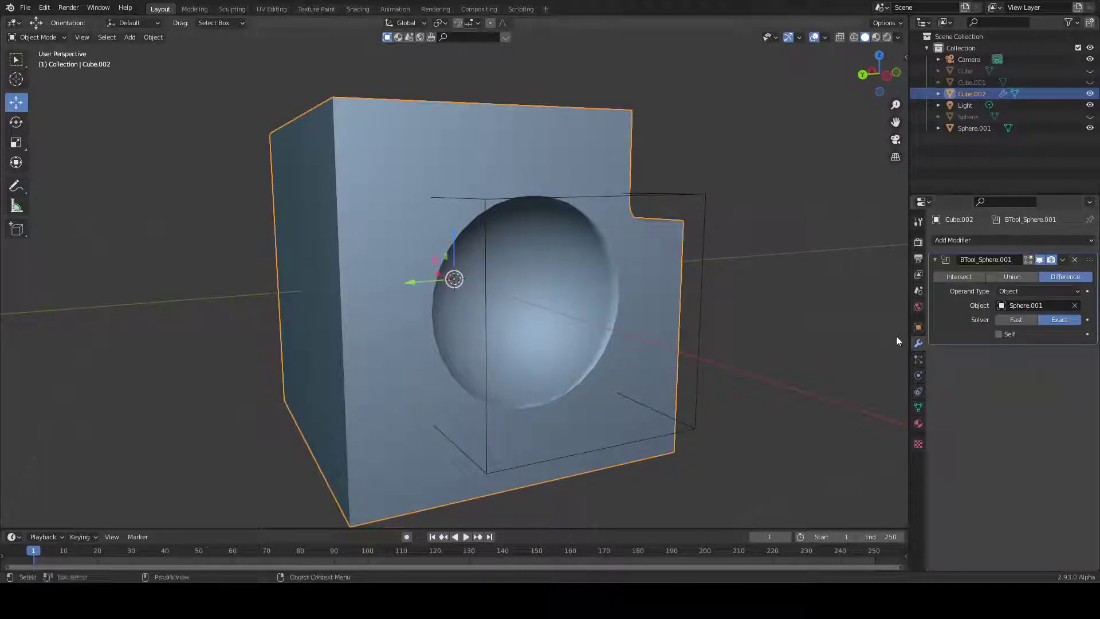
click(1064, 261)
click(1032, 273)
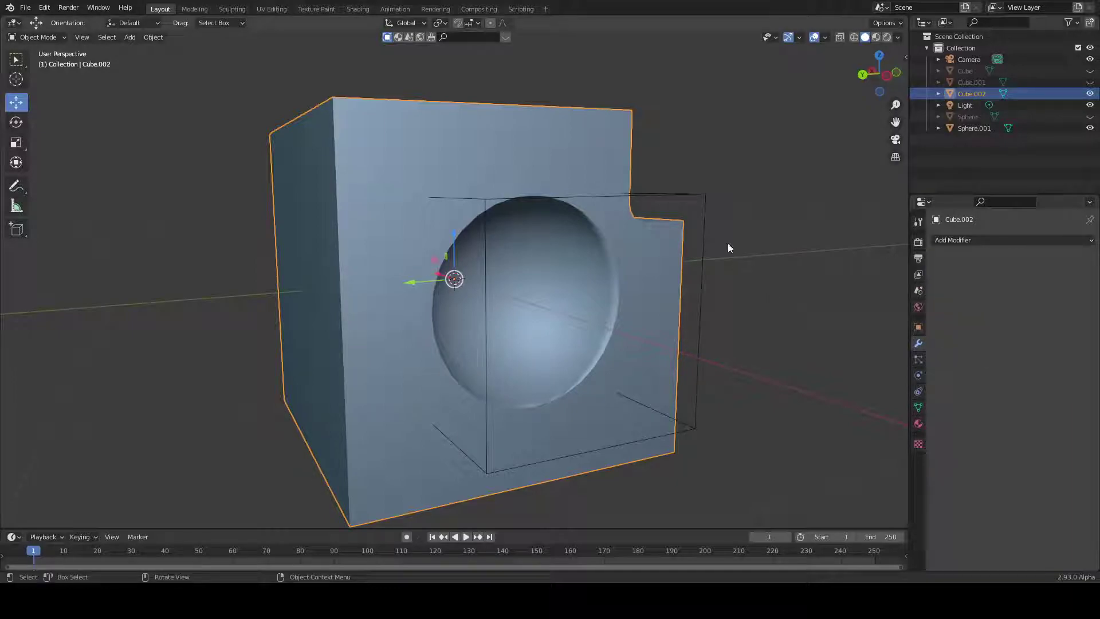
Delete Sphere.001 from the Outliner and reselect Cube.002.
click(973, 128)
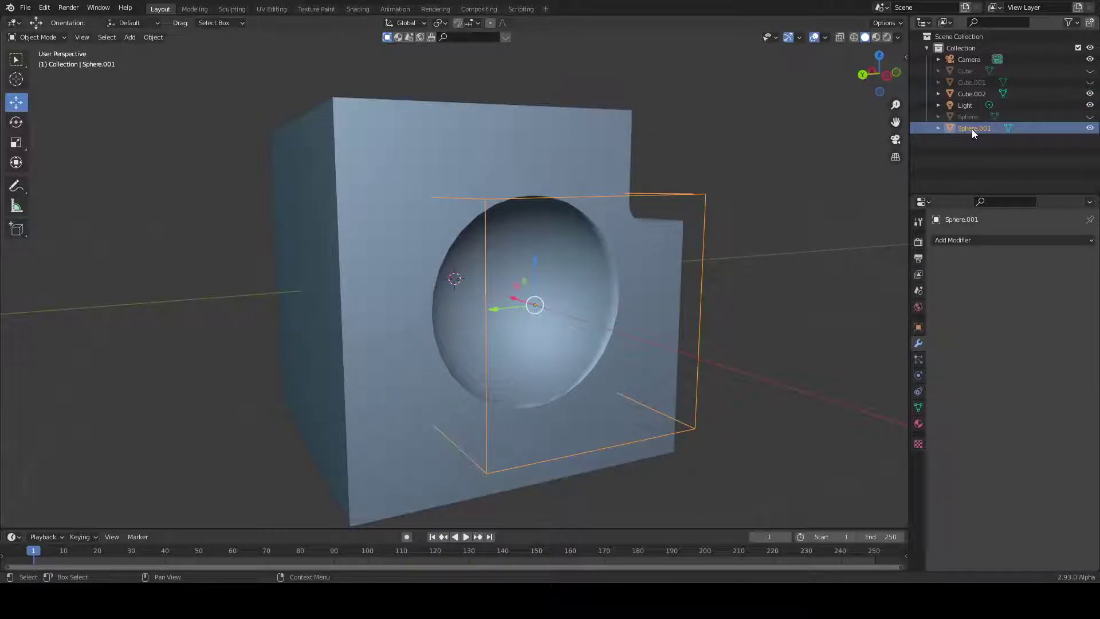
right_click(973, 129)
click(939, 131)
mouse_move(703, 238)
middle_down()
mouse_move(736, 332)
mouse_move(647, 324)
mouse_move(694, 299)
middle_up()
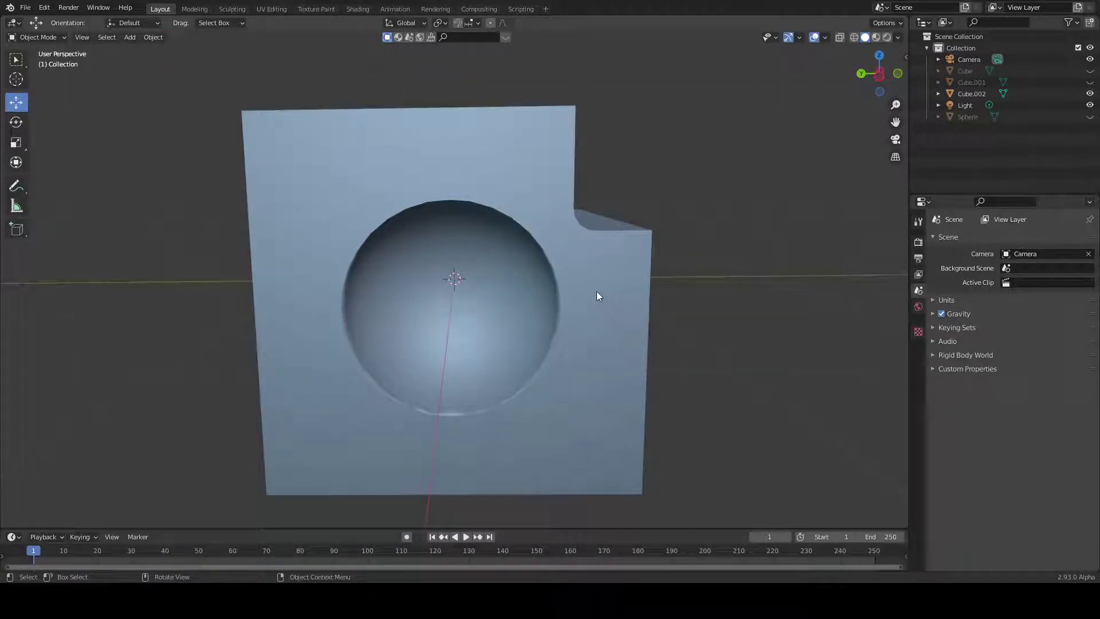
click(597, 296)
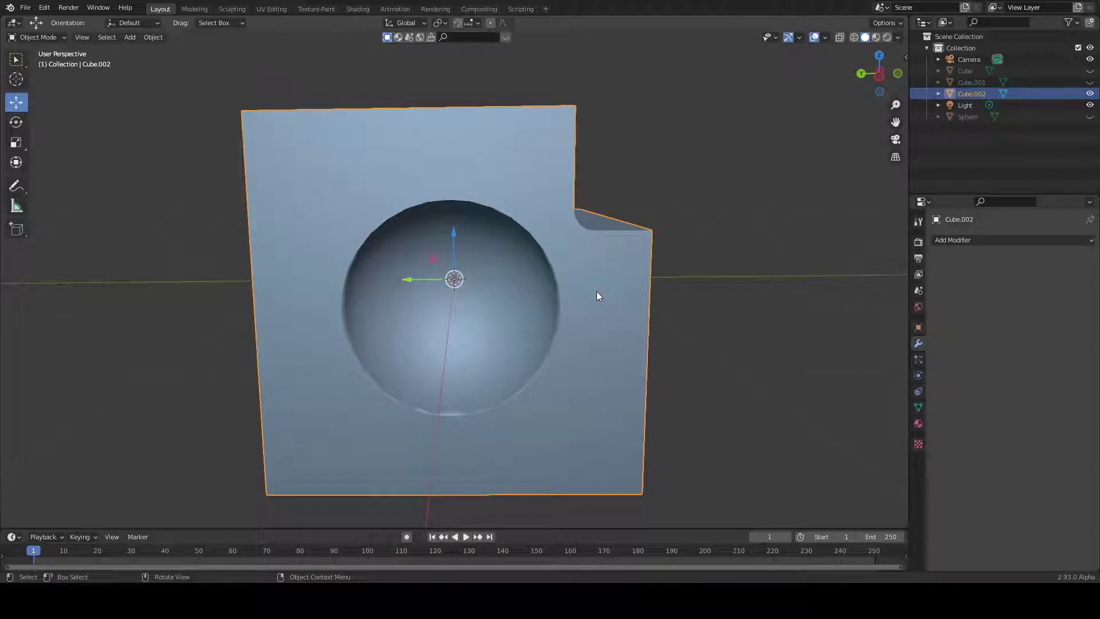
Inspect Cube.002's dented mesh in Edit Mode with Select Box, then open Add Modifier.
key(Tab)
mouse_move(597, 294)
middle_down()
mouse_move(491, 299)
mouse_move(593, 266)
mouse_move(533, 280)
middle_up()
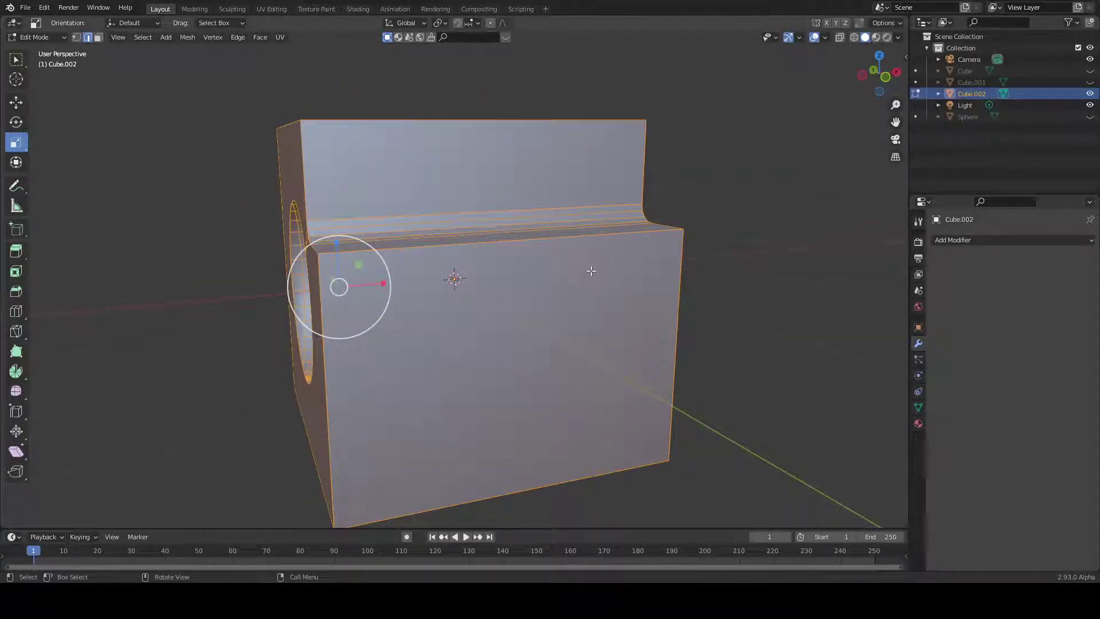
middle_drag(591, 273, 482, 284)
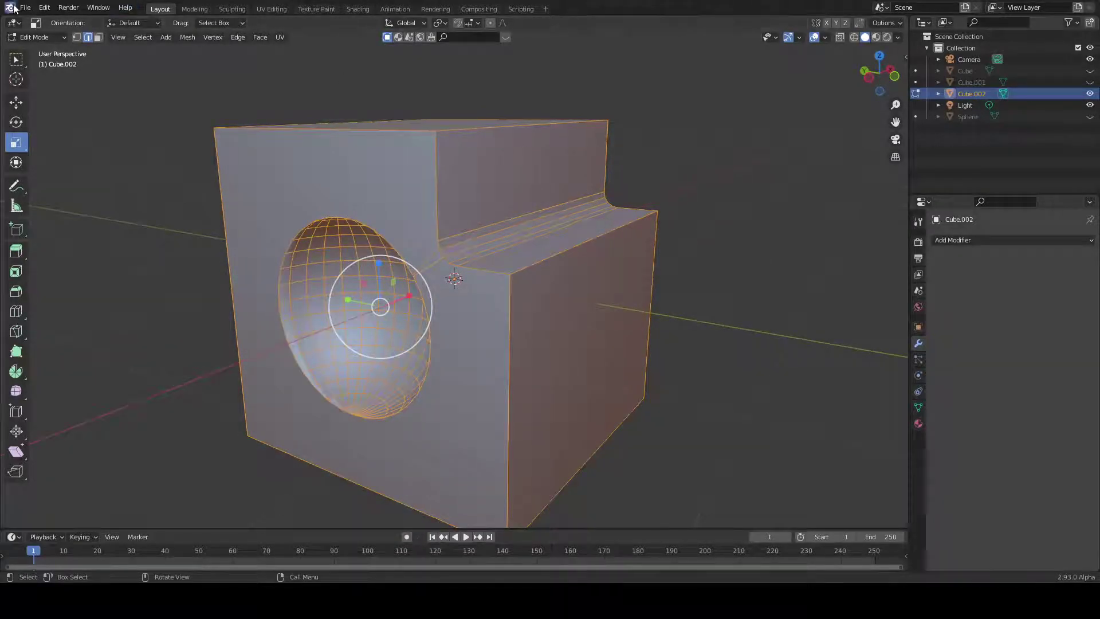
click(15, 59)
middle_drag(581, 308, 607, 300)
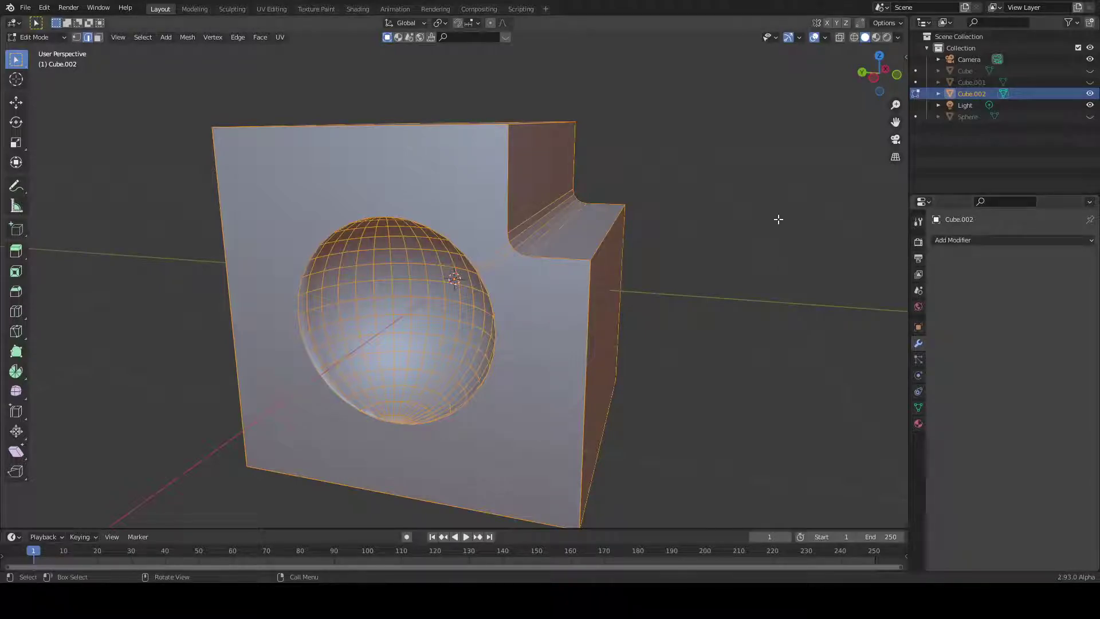
click(988, 240)
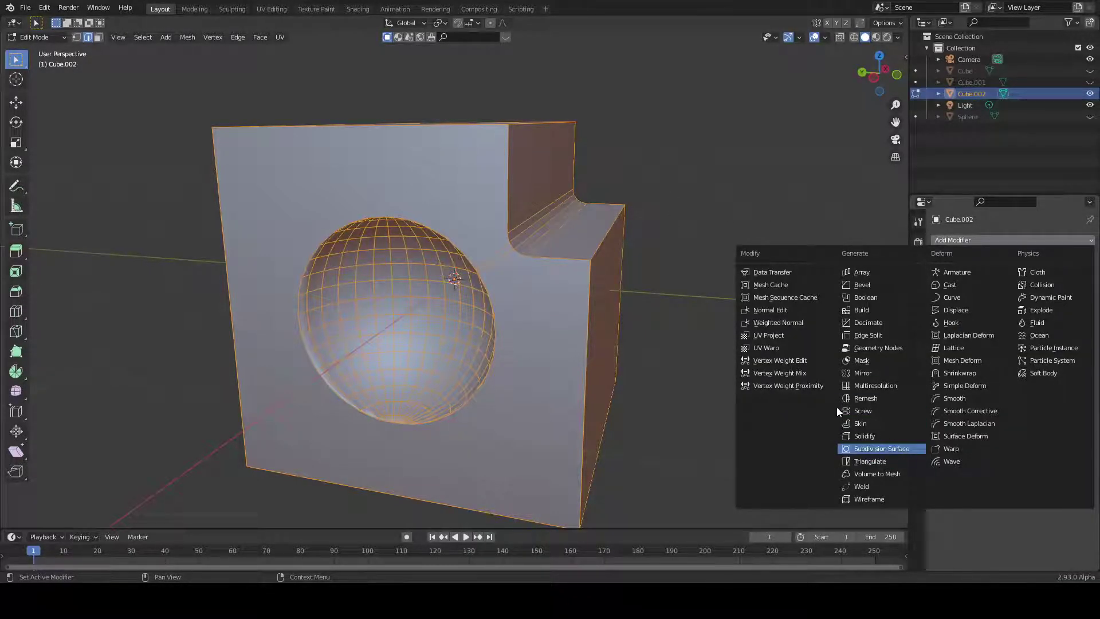
Add a Subdivision Surface to Cube.002, raise viewport levels, return to 0, then delete it.
click(881, 448)
middle_drag(713, 307, 651, 312)
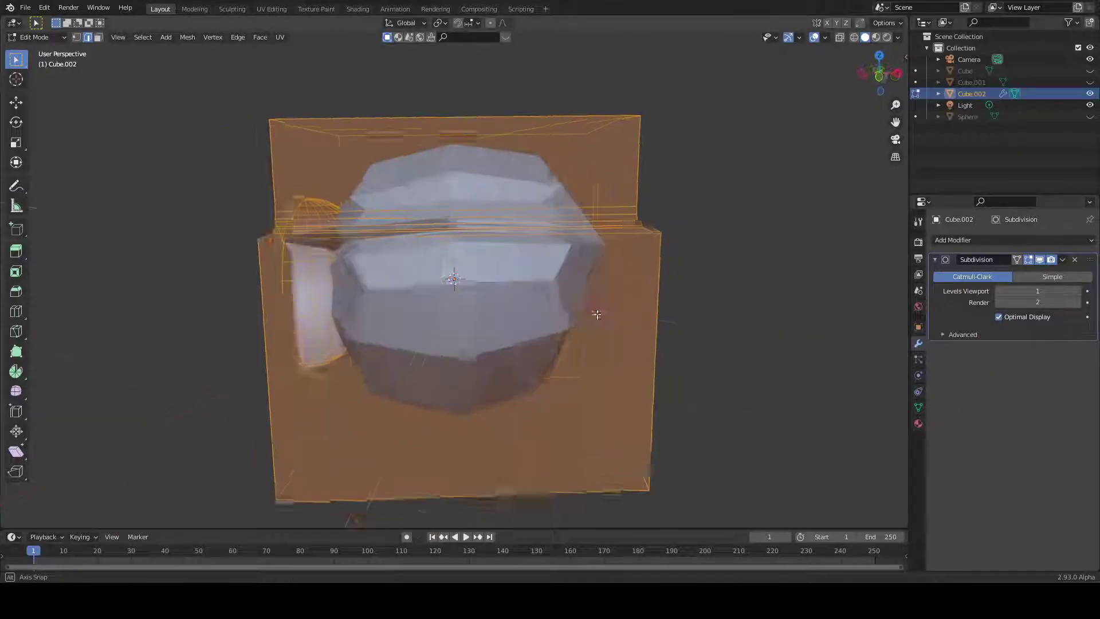
drag(1037, 291, 946, 294)
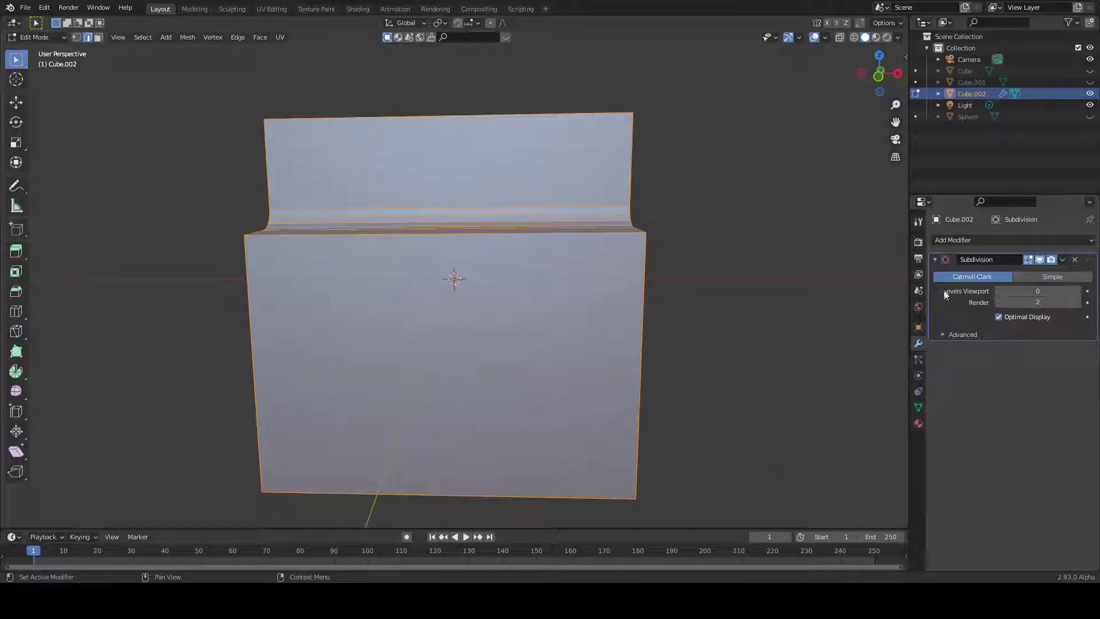
middle_drag(697, 301, 799, 293)
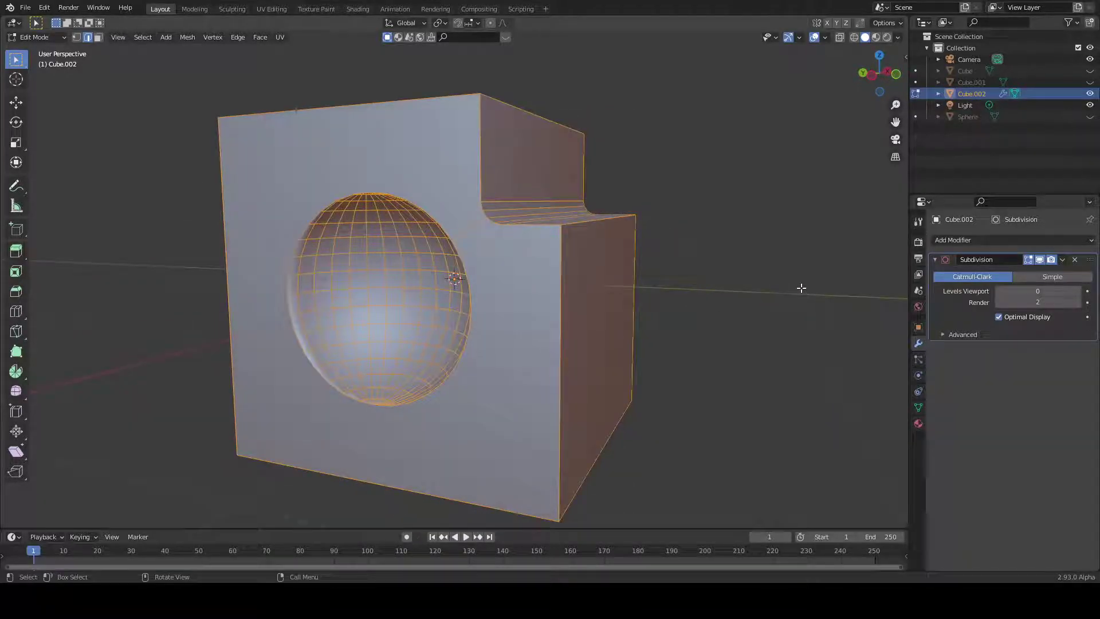
key(alt+a)
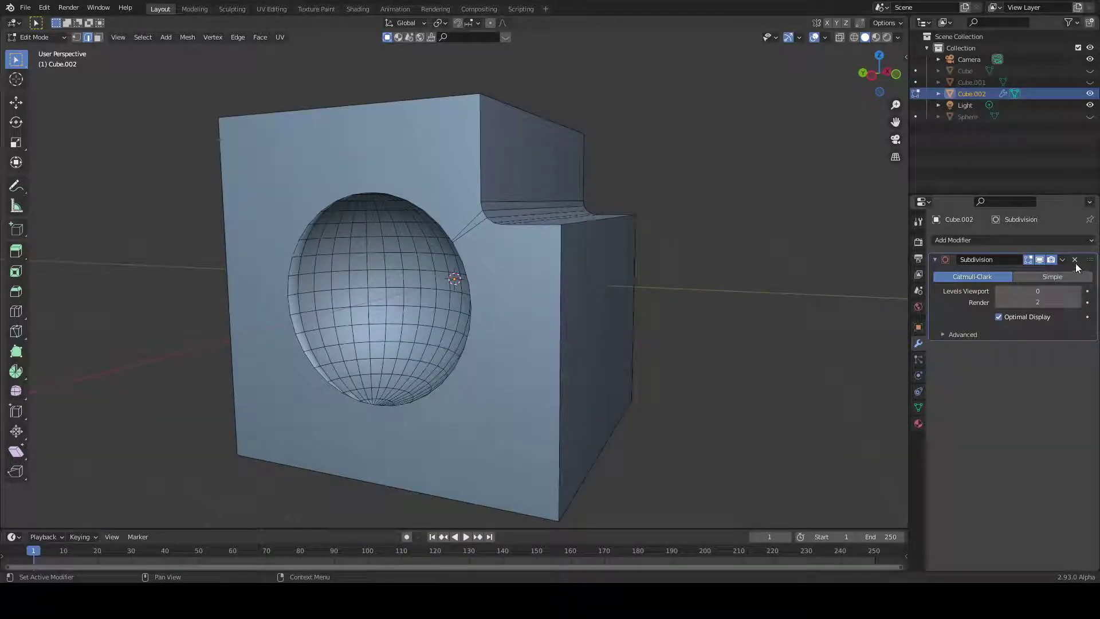
click(1074, 261)
mouse_move(696, 286)
middle_down()
mouse_move(722, 327)
mouse_move(851, 319)
mouse_move(376, 283)
mouse_move(749, 323)
mouse_move(672, 284)
mouse_move(455, 283)
mouse_move(518, 304)
mouse_move(731, 304)
mouse_move(688, 283)
middle_up()
scroll(731, 304, up, 3)
scroll(732, 304, up, 2)
scroll(696, 287, down, 1)
scroll(689, 282, down, 3)
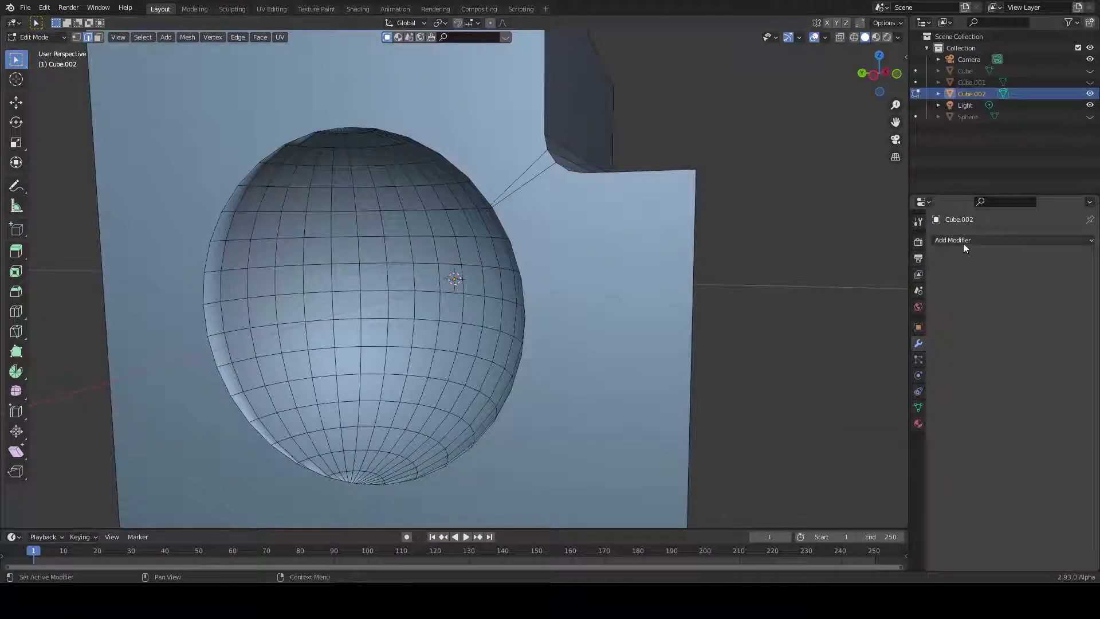
scroll(767, 242, down, 1)
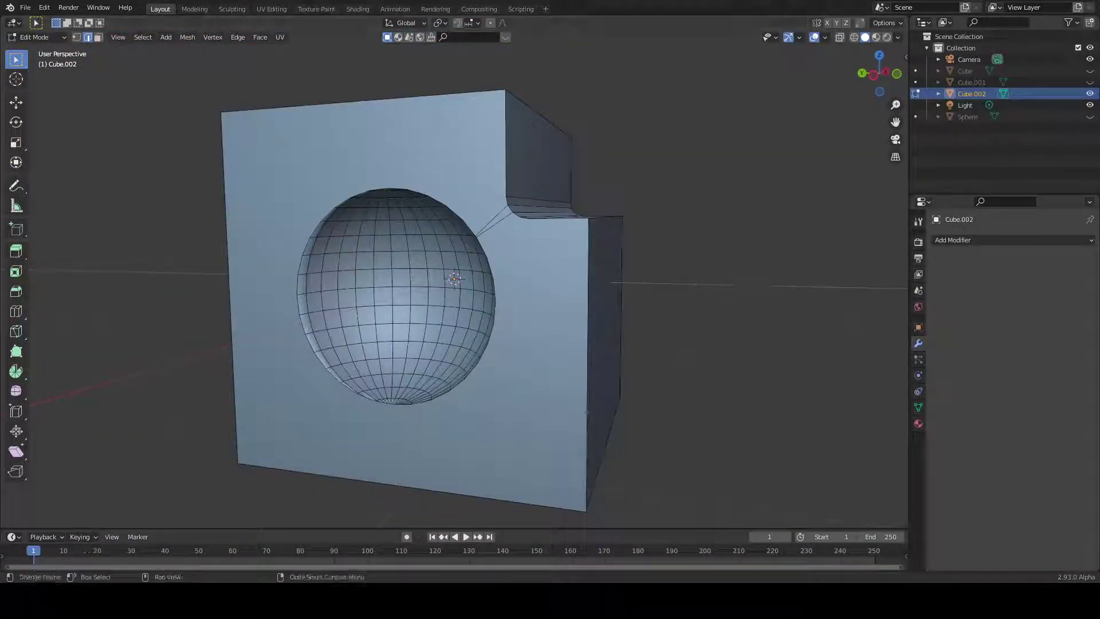